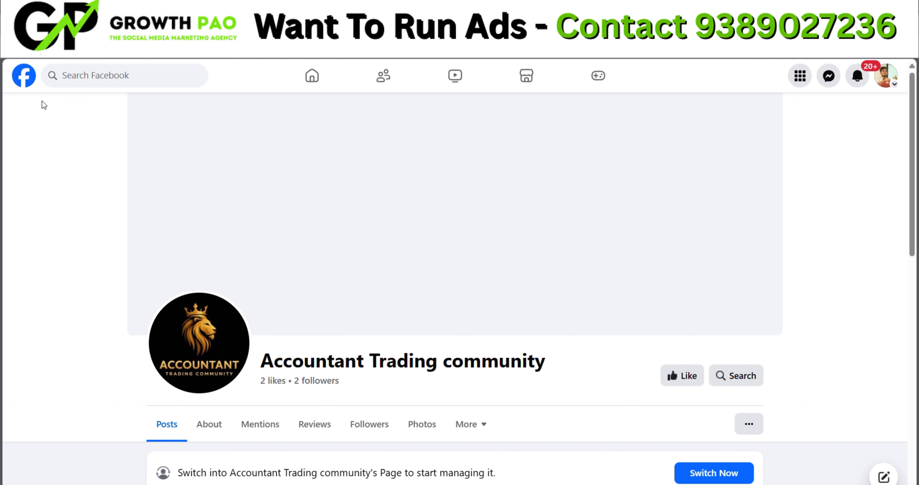
# - Open Ads Manager from the Facebook home page and dismiss the opportunity score pop-up
pyautogui.click(21, 74)
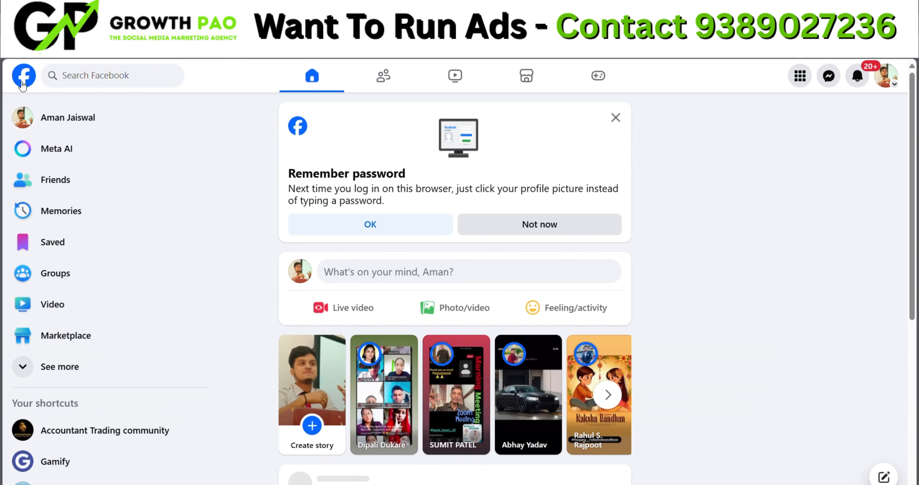
pyautogui.scroll(-1, 52, 367)
pyautogui.scroll(-3, 53, 367)
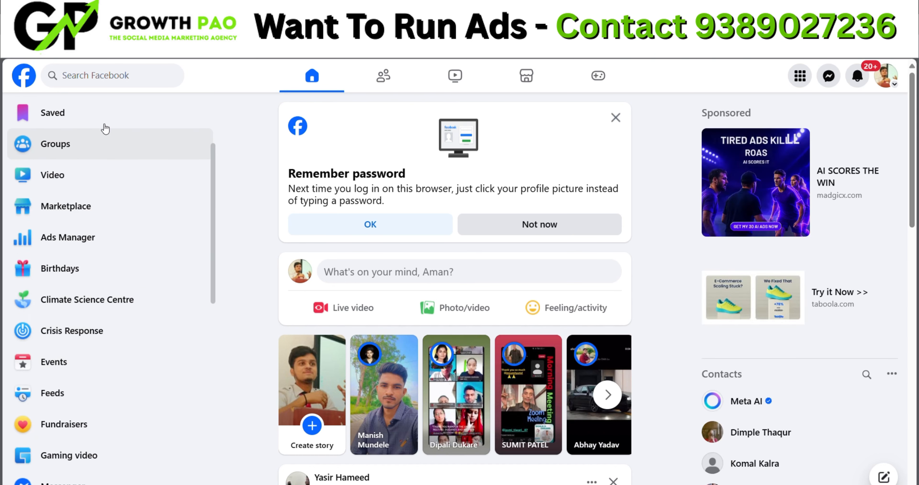
pyautogui.click(85, 248)
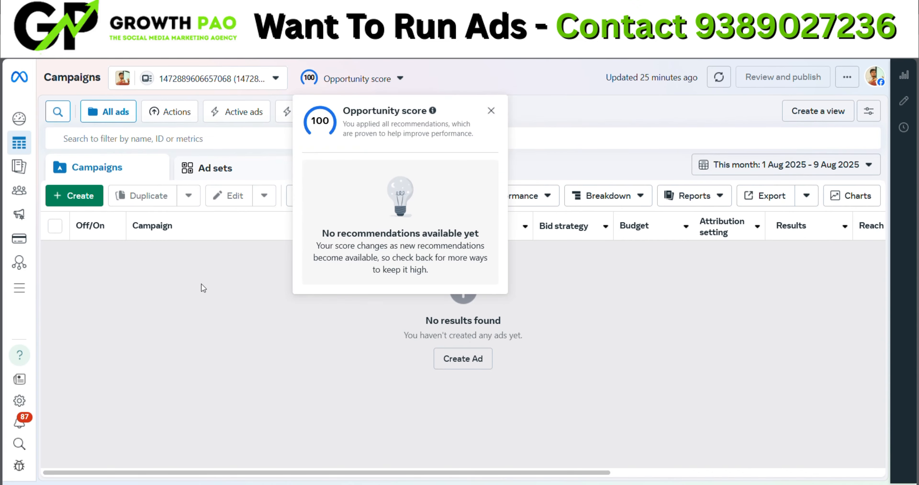
pyautogui.click(189, 278)
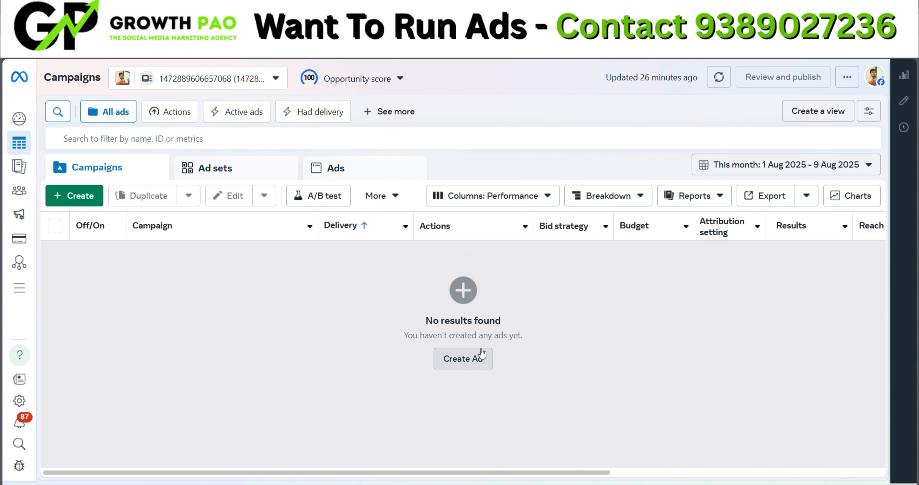
# - View the ad account's overview page, including its spending limit, and return to the campaigns list
pyautogui.moveTo(25, 126)
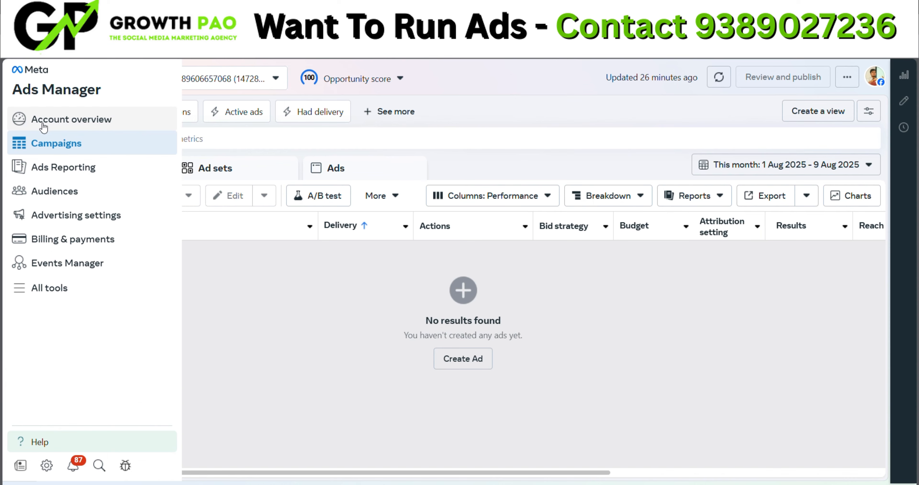
pyautogui.click(64, 120)
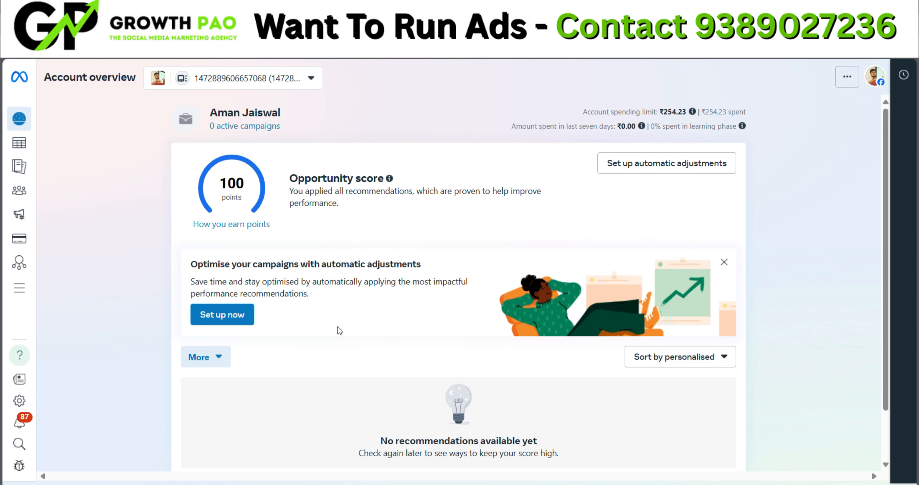
pyautogui.click(25, 145)
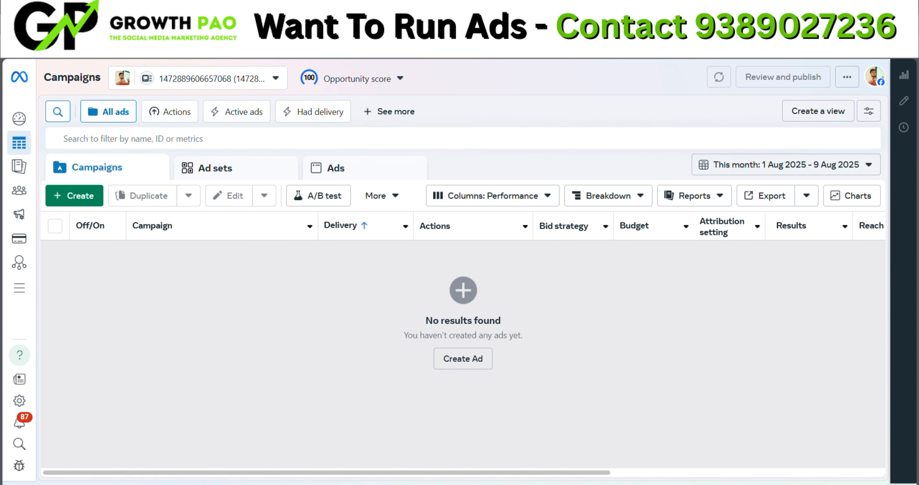
# - Open the growthpao.in website in a new browser tab
pyautogui.hotkey('ctrl', 't')
pyautogui.write('gr')
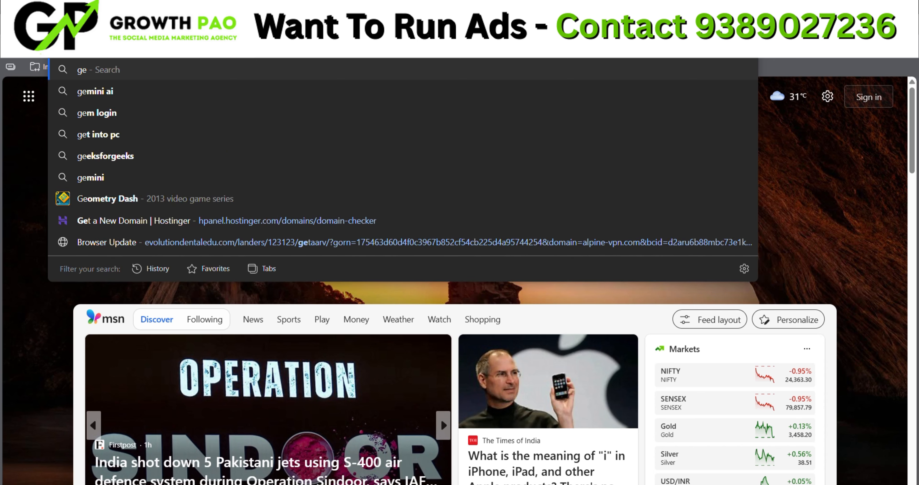
pyautogui.write('ow')
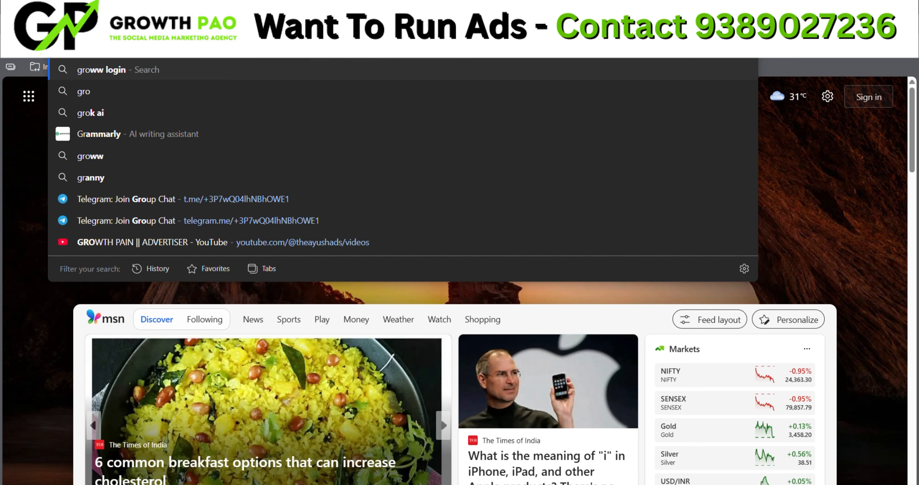
pyautogui.write('thpao.')
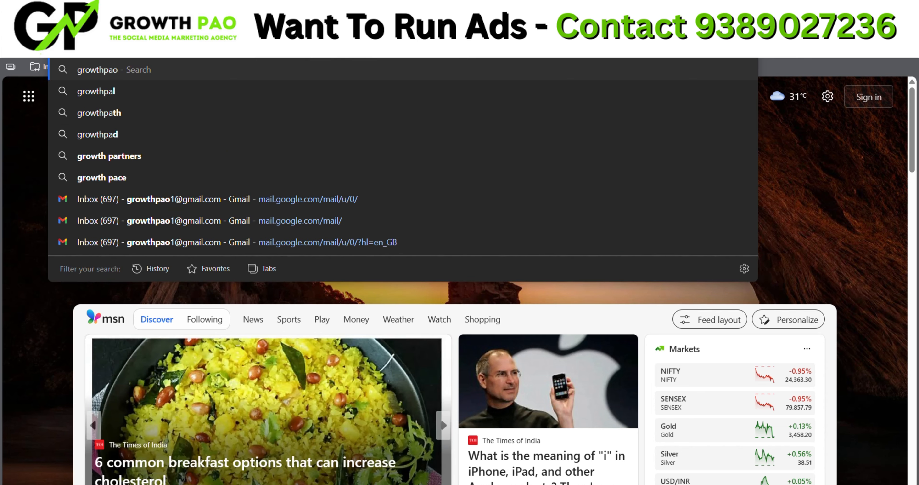
pyautogui.write('in')
pyautogui.press('Return')
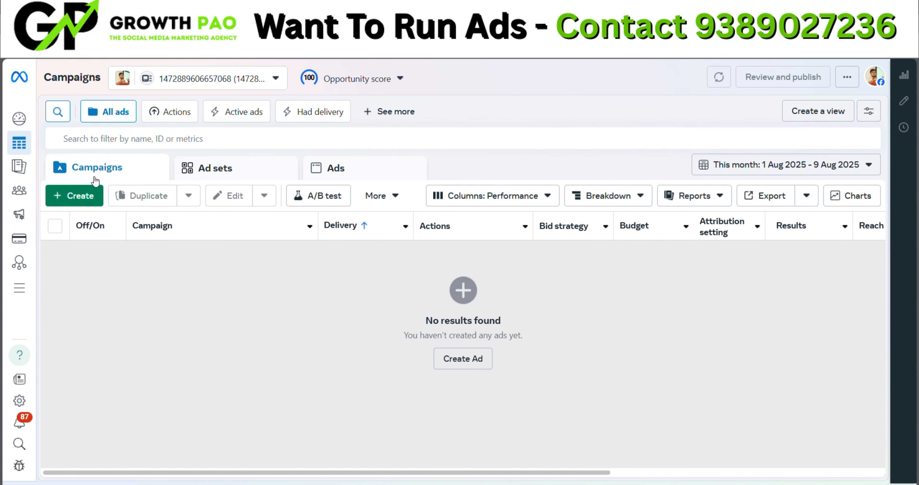
# - Create a new campaign with the Auction buying type and the Leads objective
pyautogui.click(83, 202)
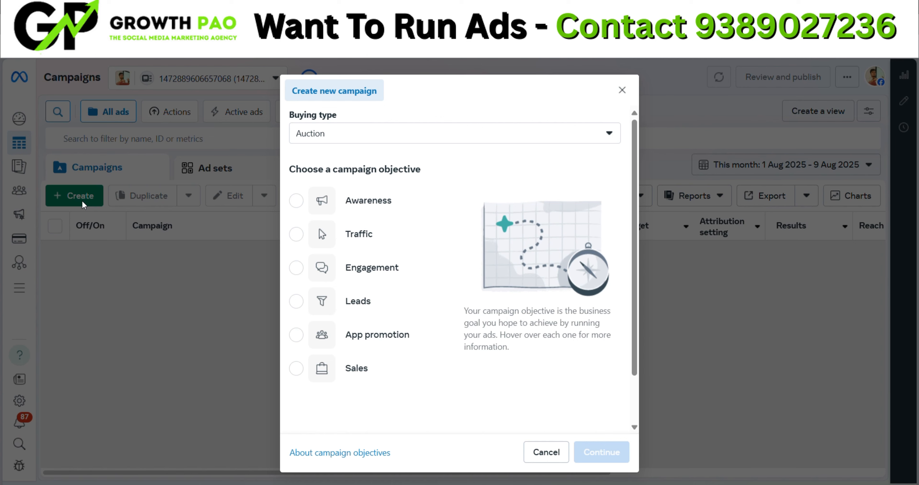
pyautogui.click(354, 133)
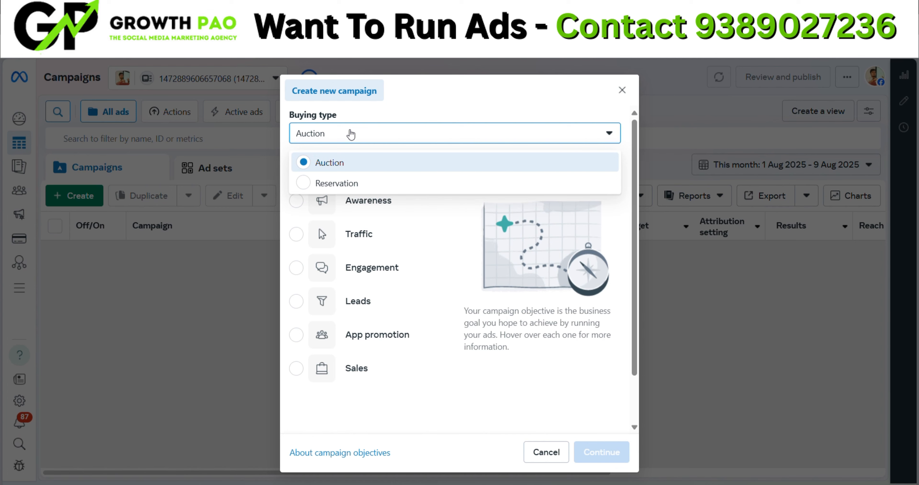
pyautogui.click(351, 134)
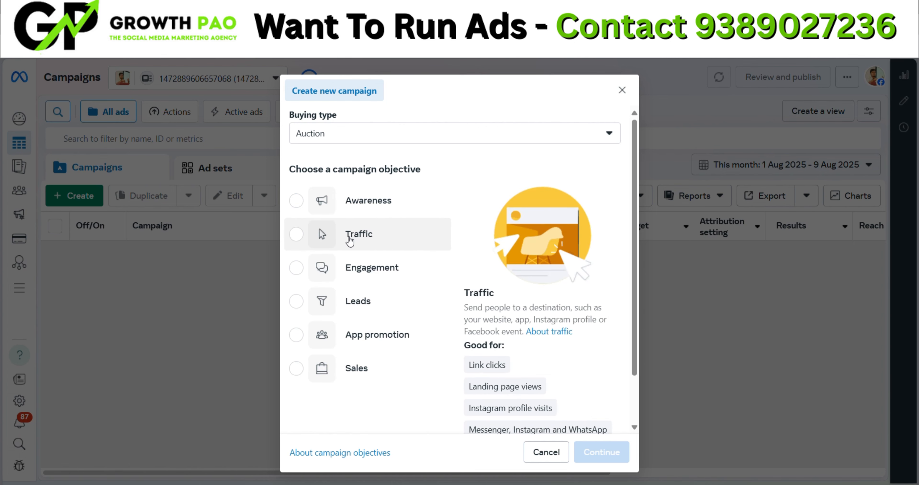
pyautogui.scroll(-2, 353, 232)
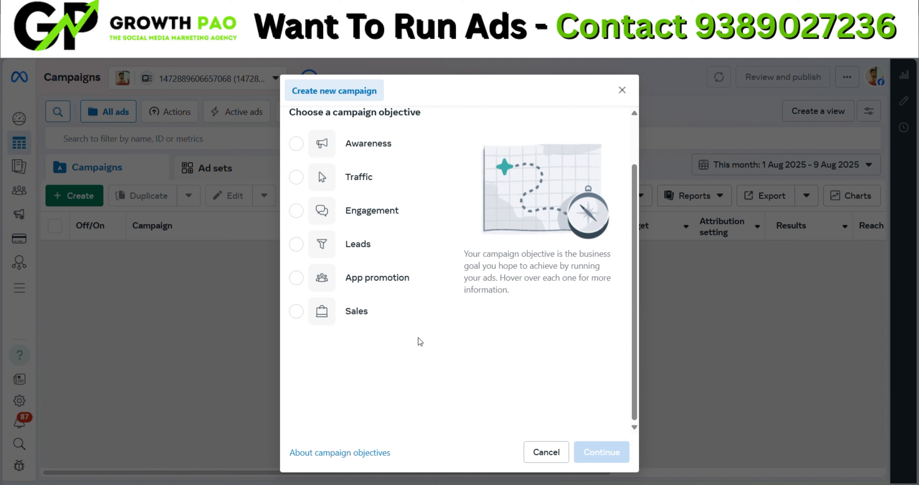
pyautogui.click(421, 260)
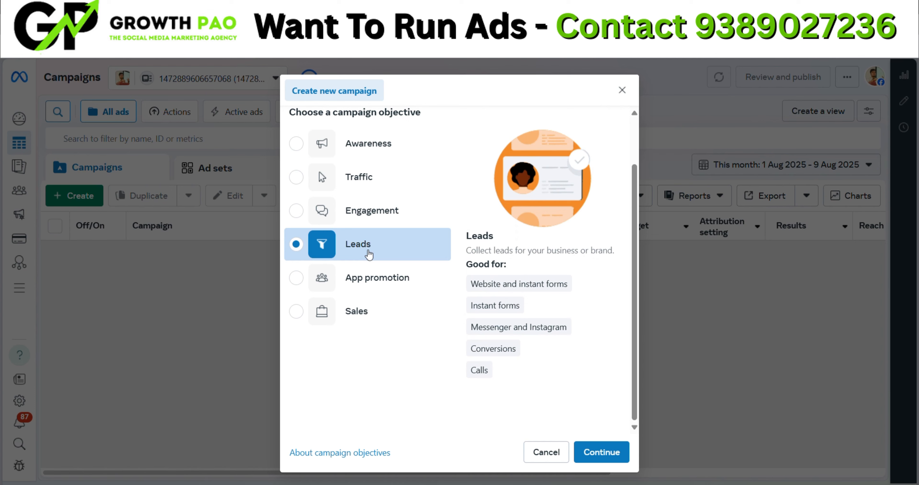
pyautogui.click(376, 312)
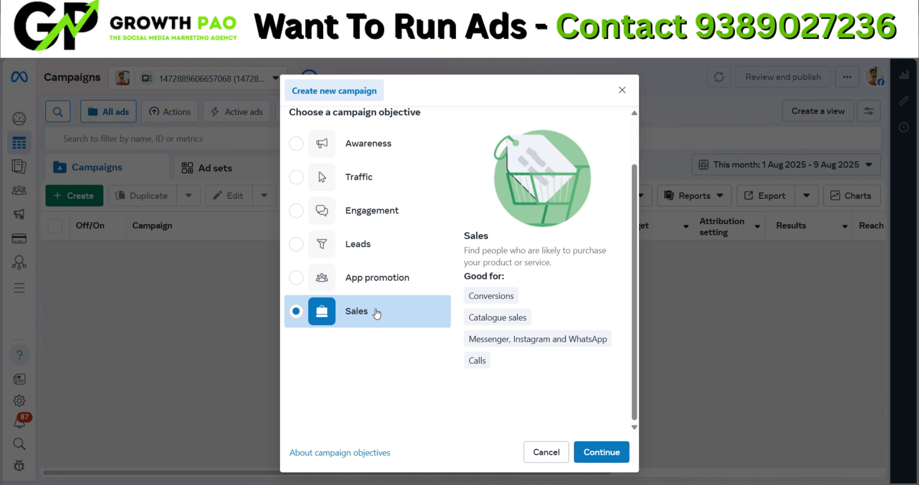
pyautogui.click(331, 253)
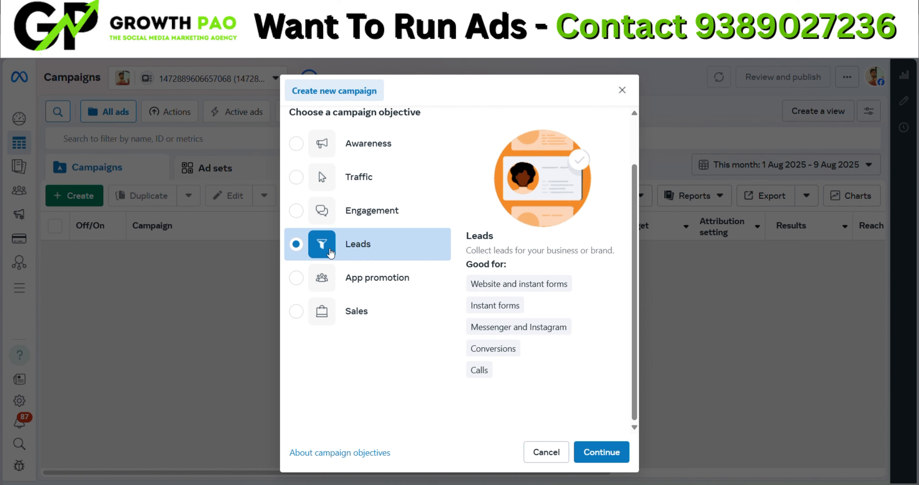
pyautogui.click(603, 451)
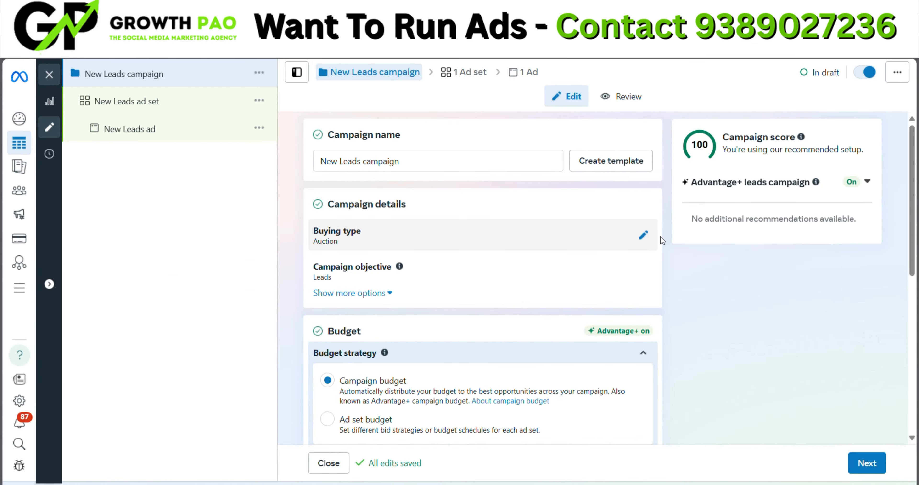
pyautogui.moveTo(724, 137); pyautogui.dragTo(803, 139)
pyautogui.click(813, 330)
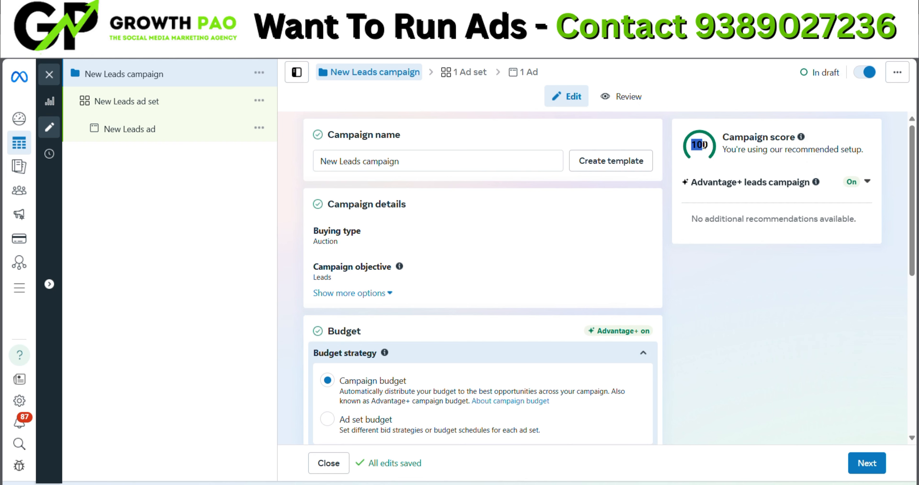
pyautogui.moveTo(692, 145); pyautogui.dragTo(713, 148)
pyautogui.click(752, 306)
# - Rename the new leads campaign as "test"
pyautogui.click(445, 157)
pyautogui.hotkey('ctrl', 'a')
pyautogui.write('test')
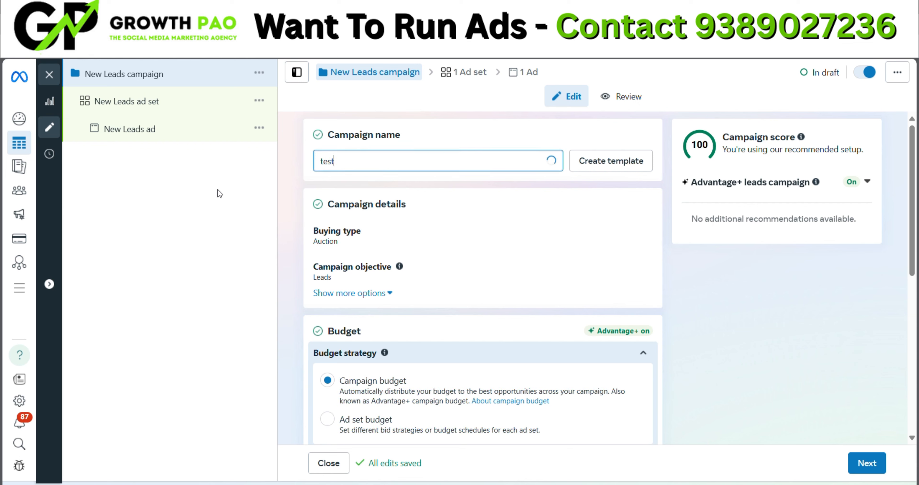
pyautogui.write(' forex')
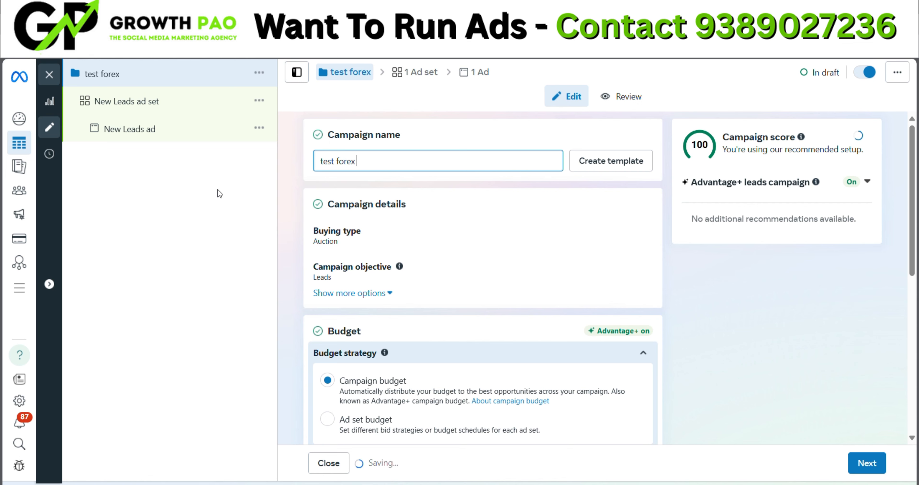
pyautogui.press('BackSpace')
pyautogui.press('BackSpace')
pyautogui.press('BackSpace')
pyautogui.press('BackSpace')
pyautogui.press('BackSpace')
pyautogui.press('BackSpace')
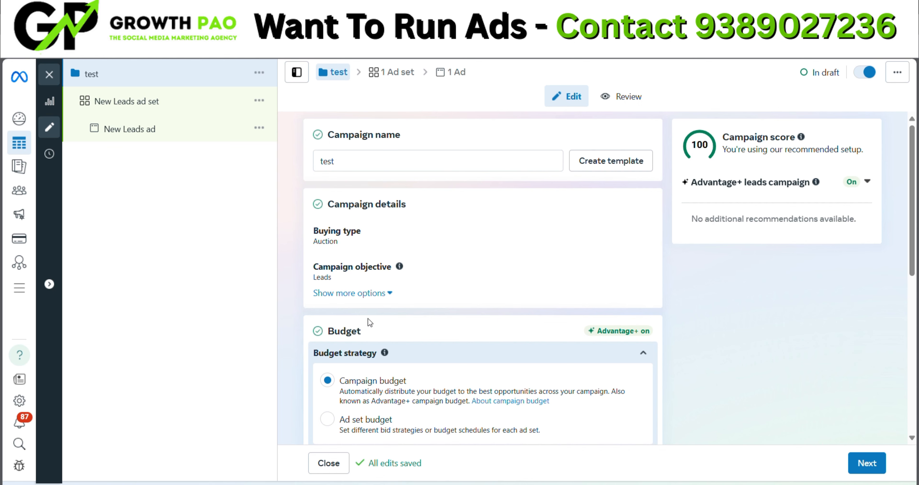
# - Expand the additional campaign details and examine the spending limit and budget strategy options
pyautogui.scroll(-1, 369, 319)
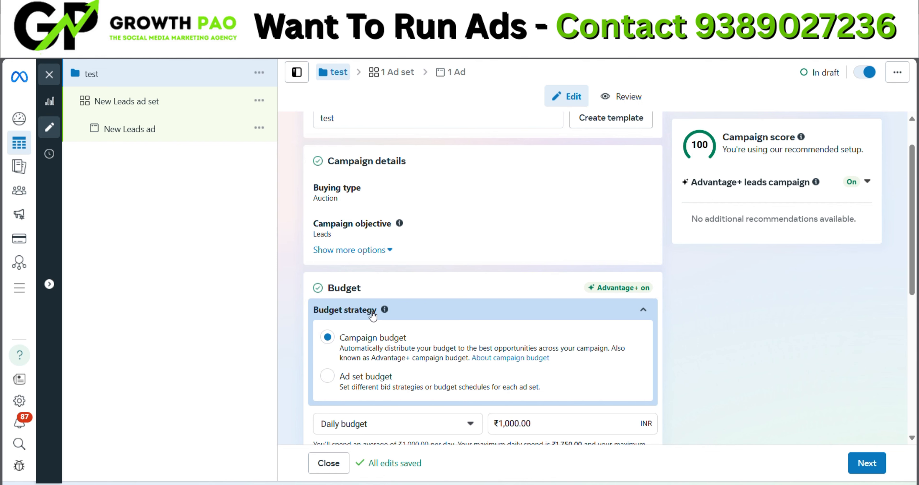
pyautogui.scroll(1, 437, 240)
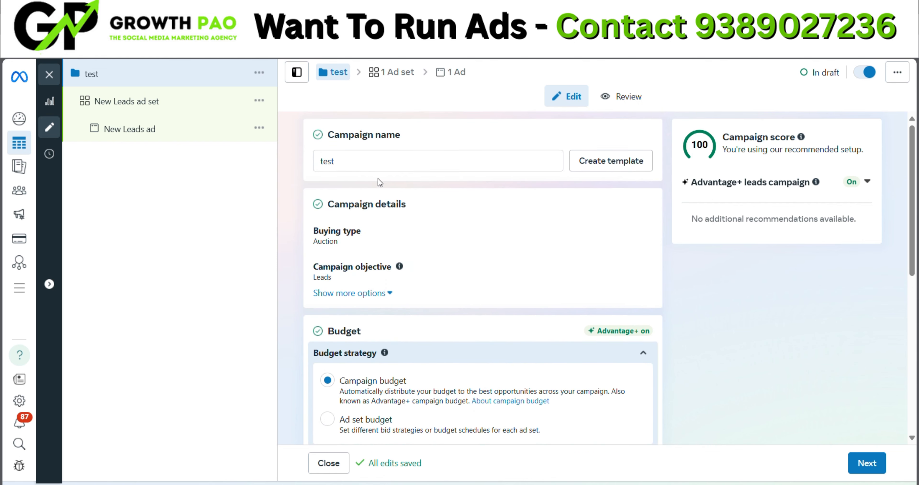
pyautogui.scroll(-1, 393, 214)
pyautogui.click(357, 251)
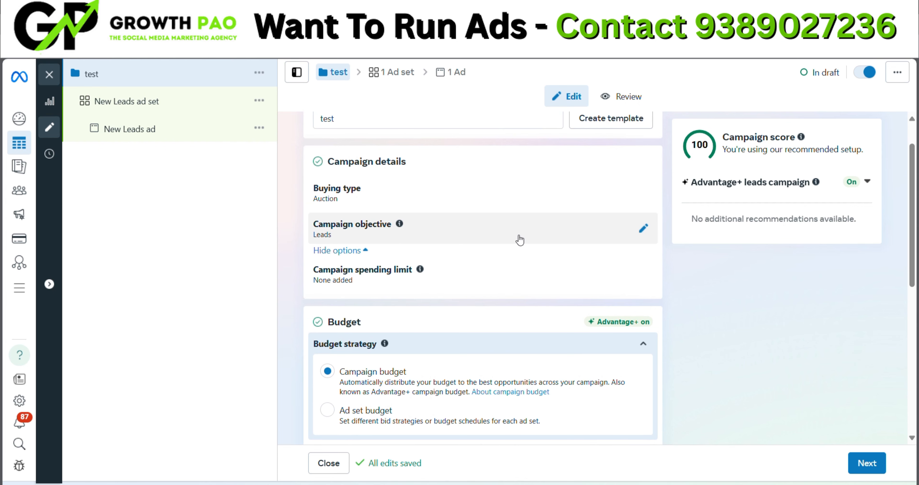
pyautogui.scroll(-1, 520, 239)
pyautogui.scroll(-5, 529, 207)
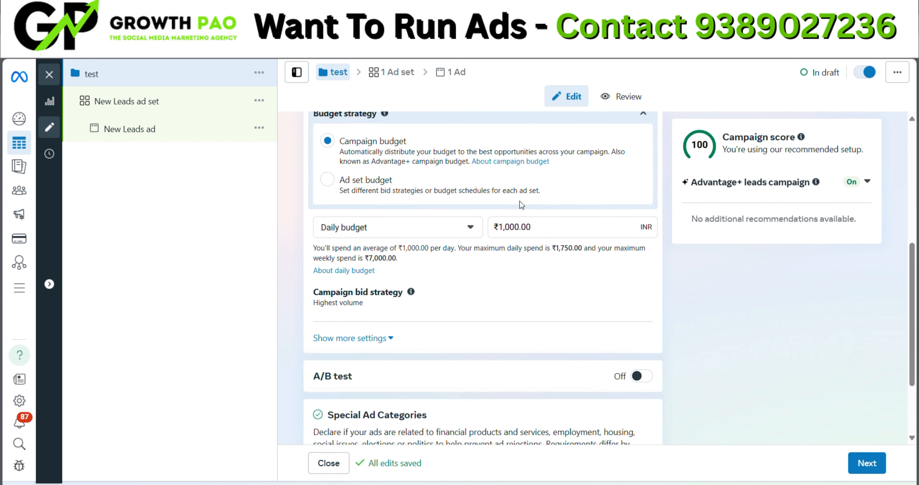
pyautogui.scroll(2, 361, 165)
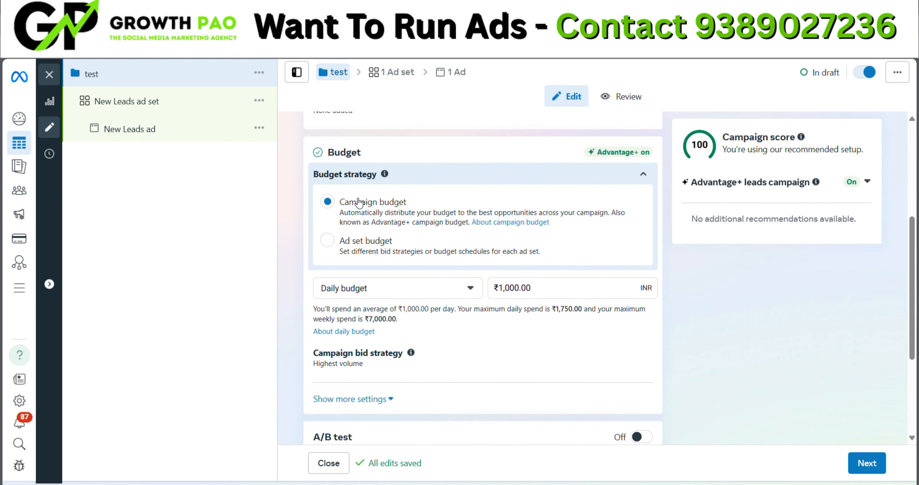
pyautogui.doubleClick(393, 206)
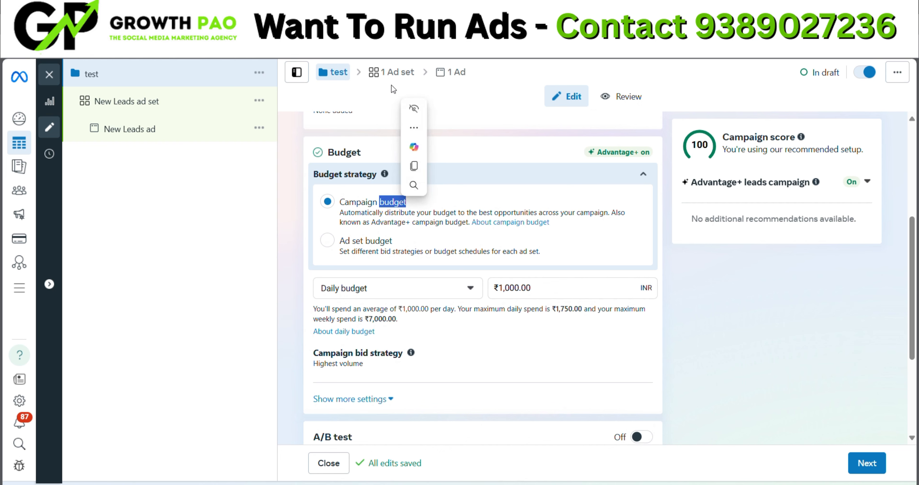
pyautogui.click(227, 248)
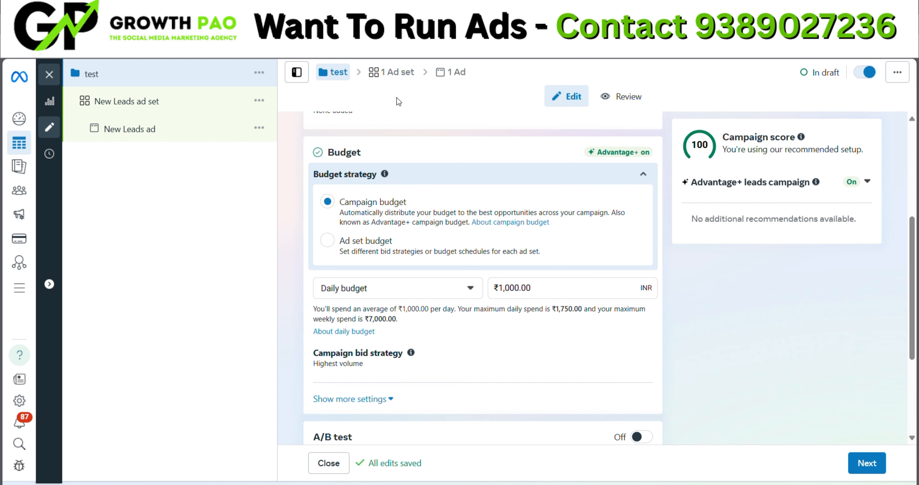
# - Set the campaign's daily budget to ₹800
pyautogui.scroll(-1, 438, 277)
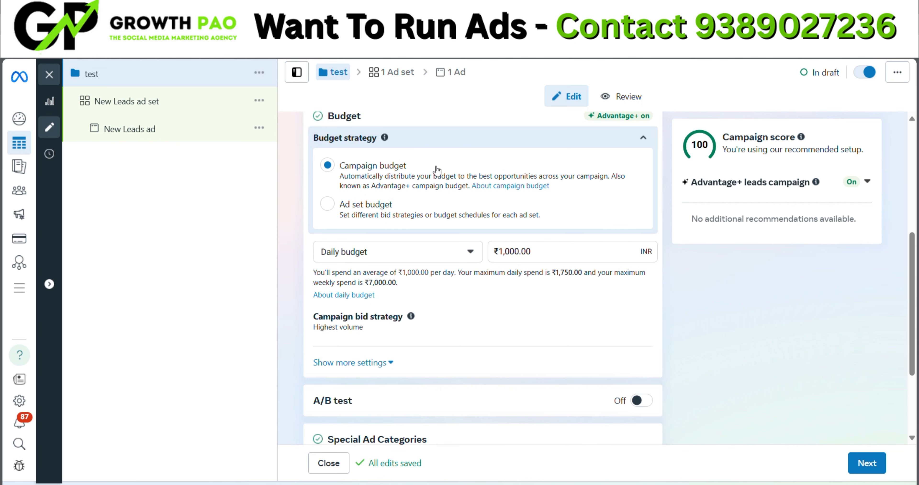
pyautogui.scroll(-1, 518, 233)
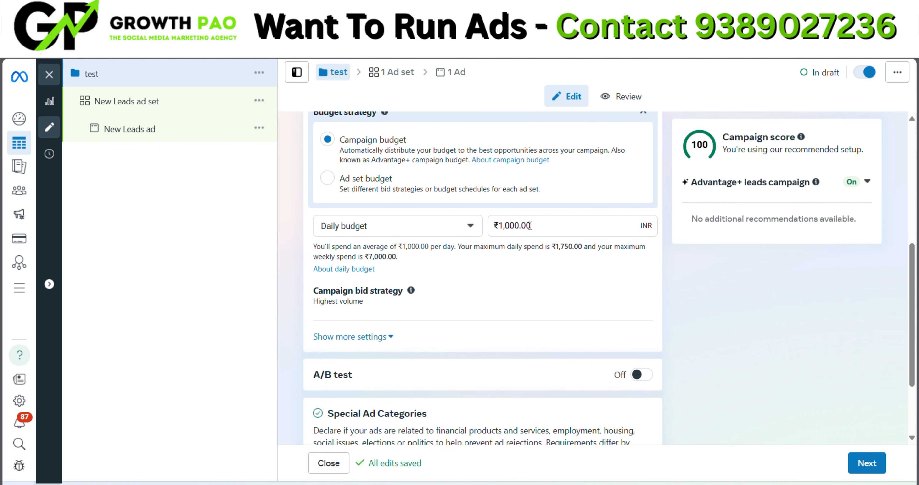
pyautogui.click(522, 226)
pyautogui.write('800')
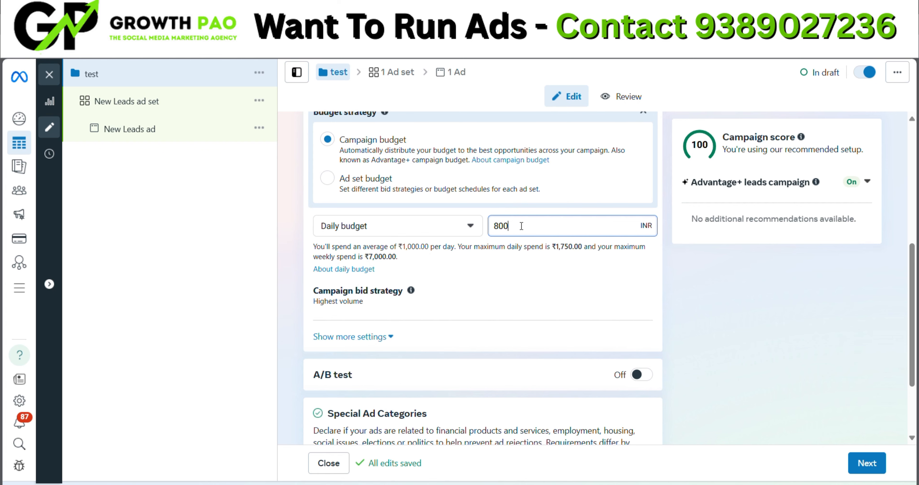
pyautogui.click(175, 236)
# - Examine the special ad category options available for the campaign without declaring any
pyautogui.scroll(-3, 410, 300)
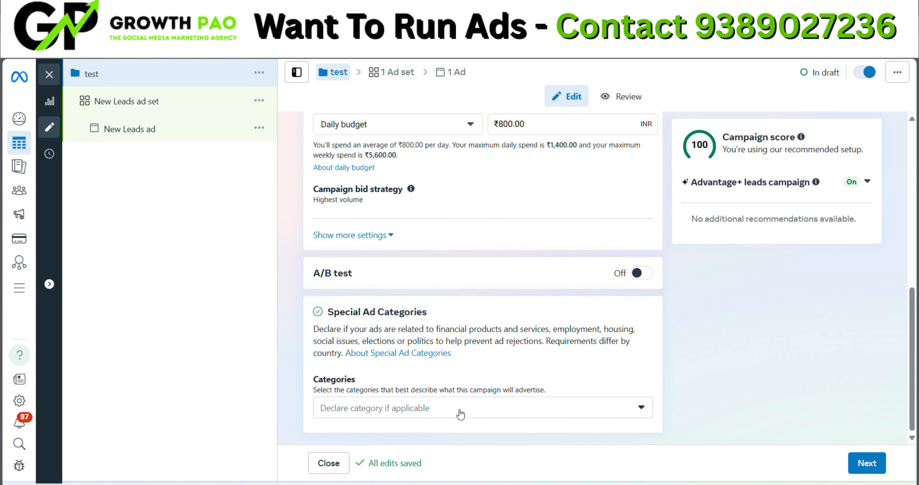
pyautogui.click(471, 407)
pyautogui.scroll(-1, 523, 299)
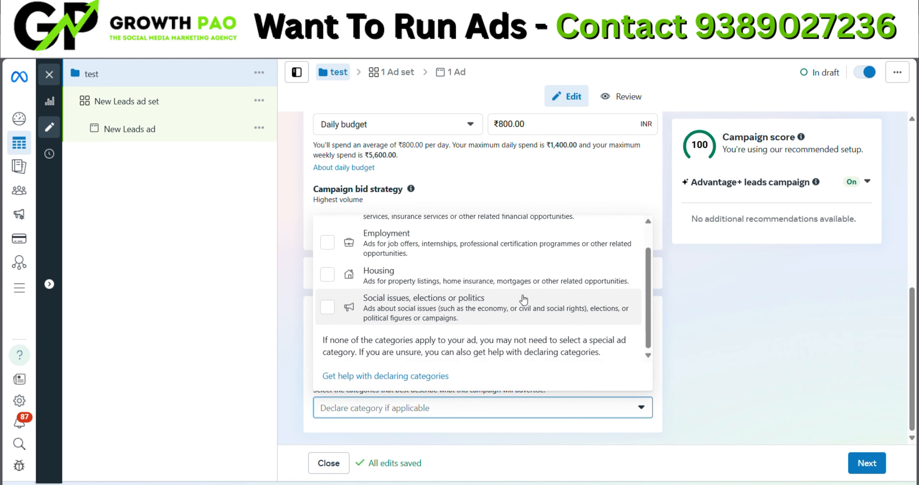
pyautogui.scroll(1, 524, 299)
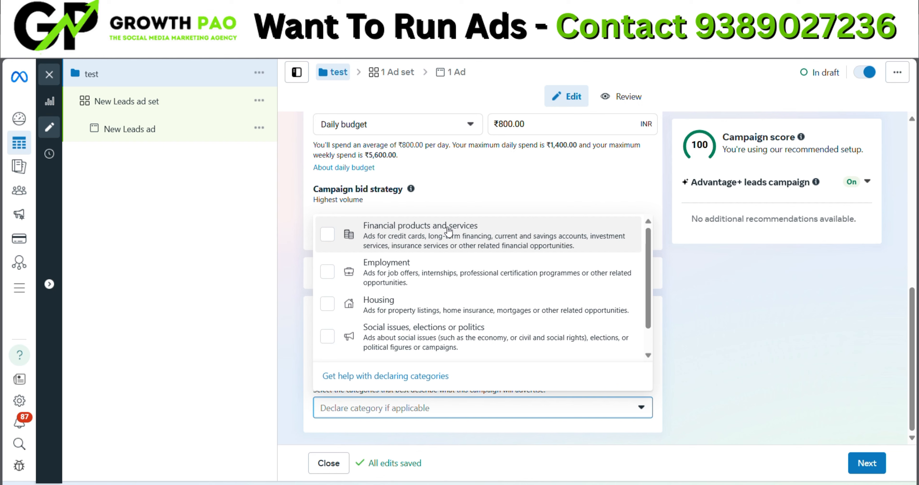
pyautogui.click(253, 267)
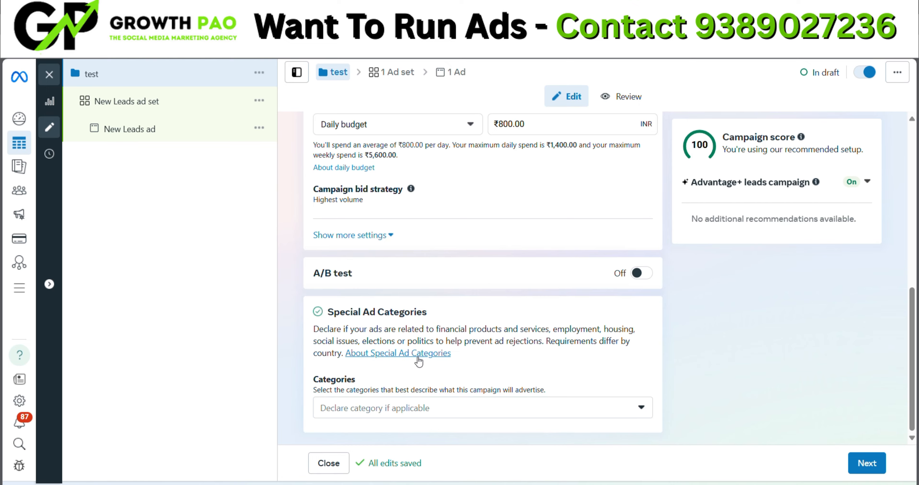
pyautogui.scroll(-2, 418, 358)
pyautogui.scroll(5, 418, 358)
pyautogui.scroll(-5, 419, 359)
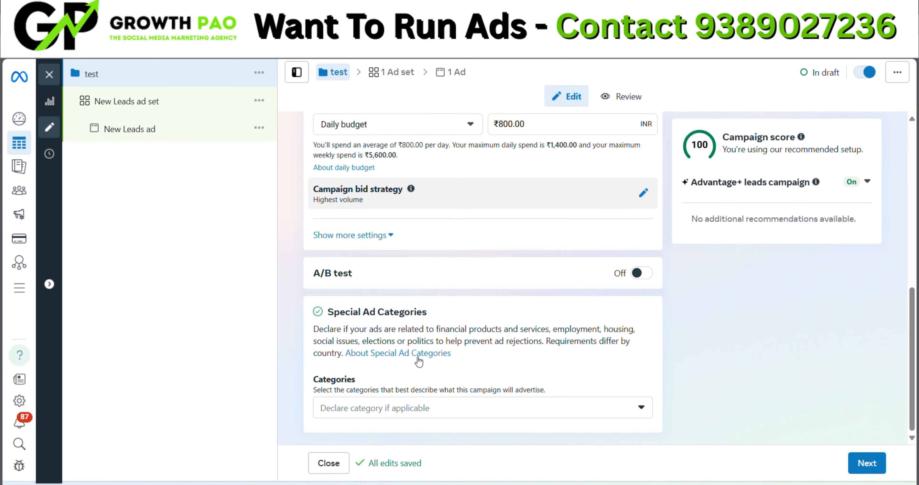
# - Open the New Leads ad set and set its conversion location to Website
pyautogui.click(399, 68)
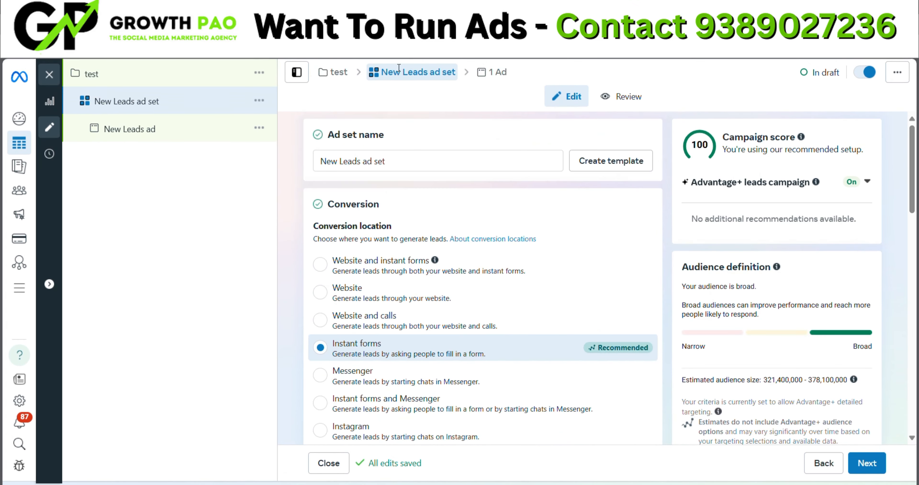
pyautogui.scroll(-2, 353, 321)
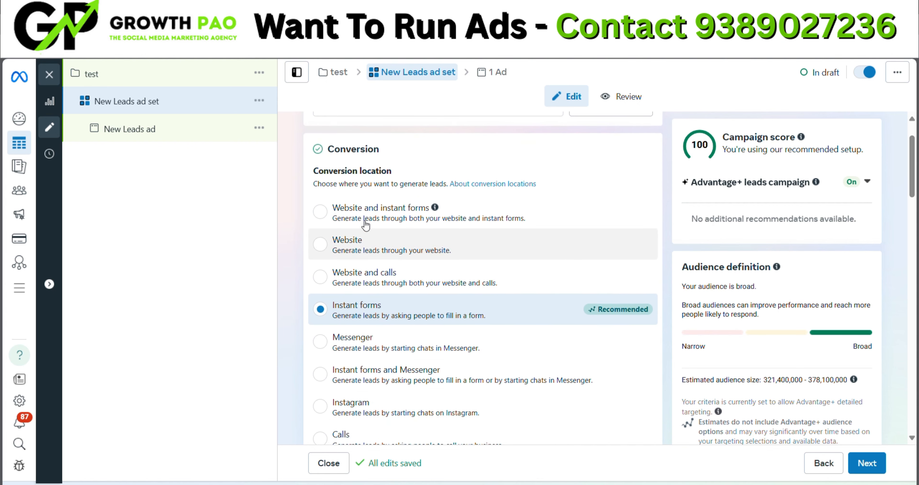
pyautogui.click(356, 246)
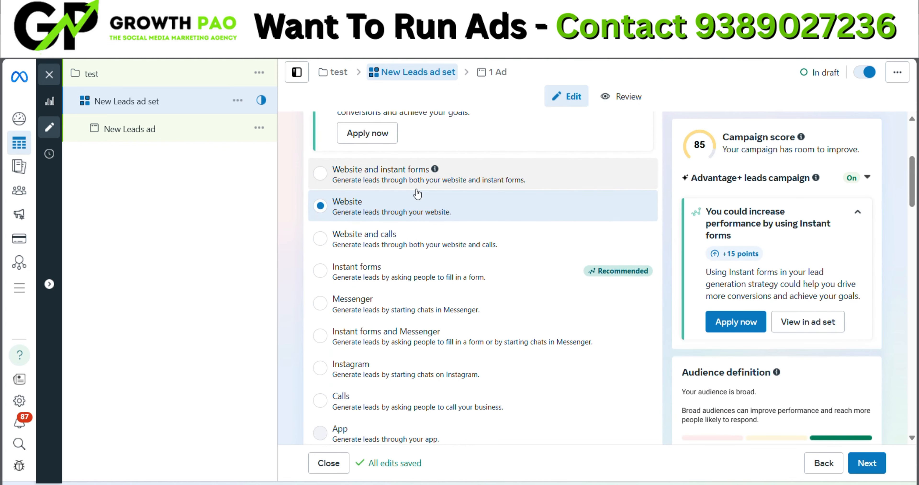
# - Try Website and instant forms as the conversion location and switch back to Website
pyautogui.scroll(-1, 509, 186)
pyautogui.click(497, 158)
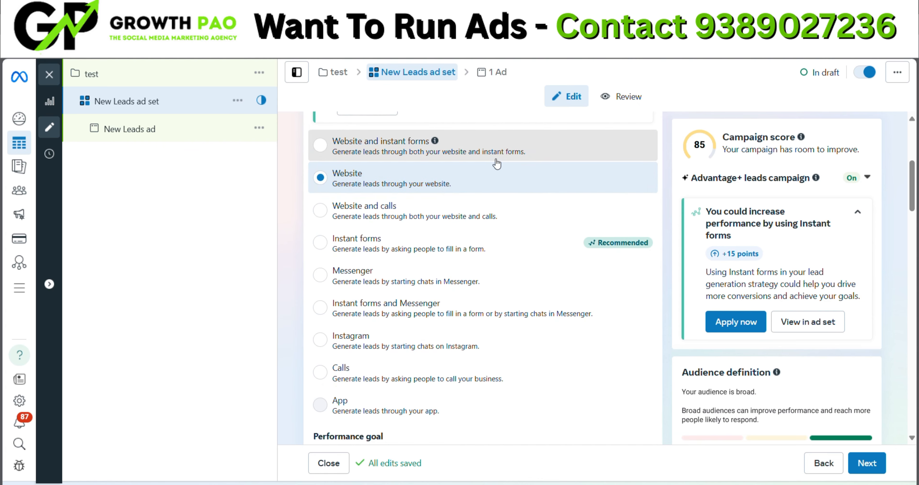
pyautogui.scroll(-3, 497, 163)
pyautogui.scroll(5, 497, 164)
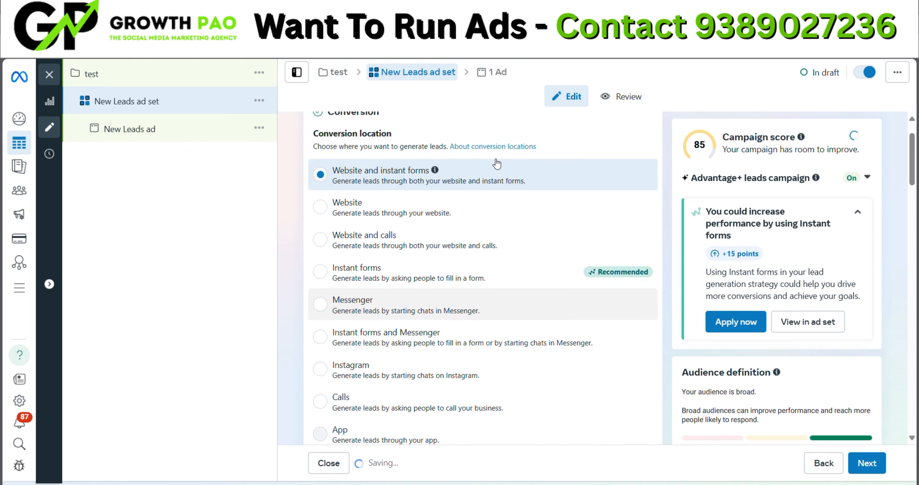
pyautogui.scroll(-2, 498, 164)
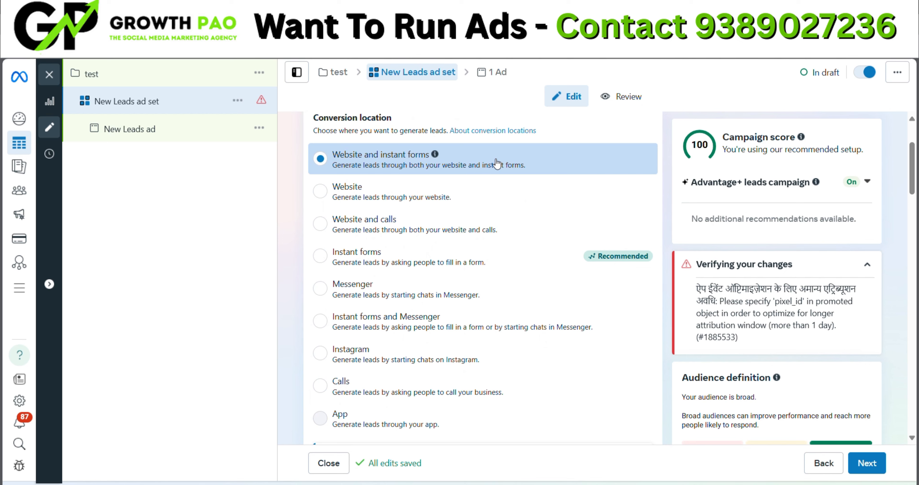
pyautogui.click(463, 189)
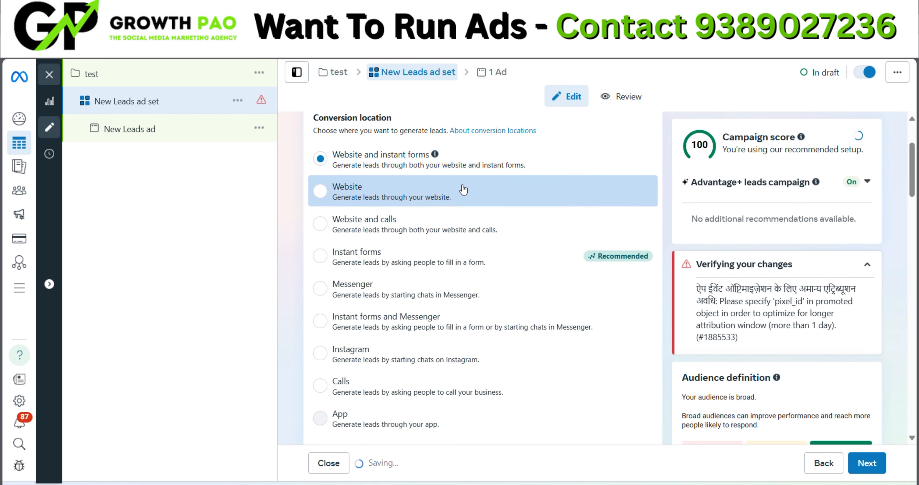
# - Set the ad set's conversion event to Subscribe
pyautogui.scroll(-1, 463, 190)
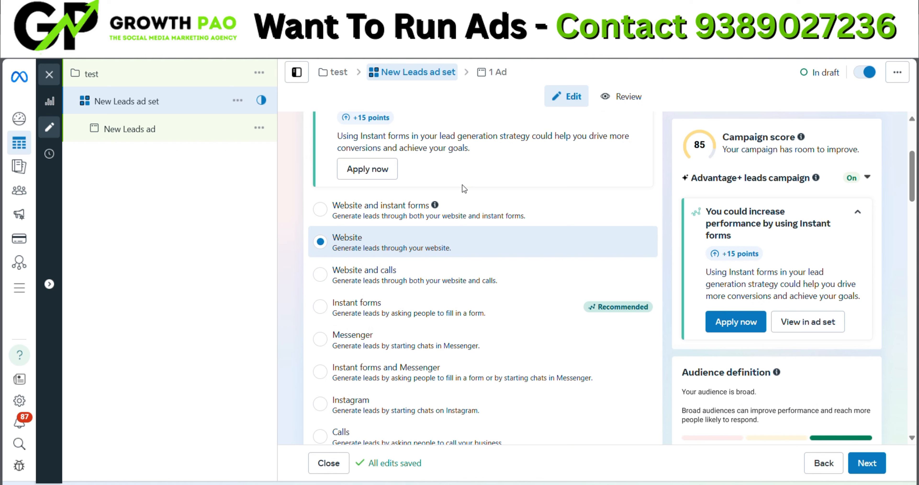
pyautogui.scroll(-5, 463, 188)
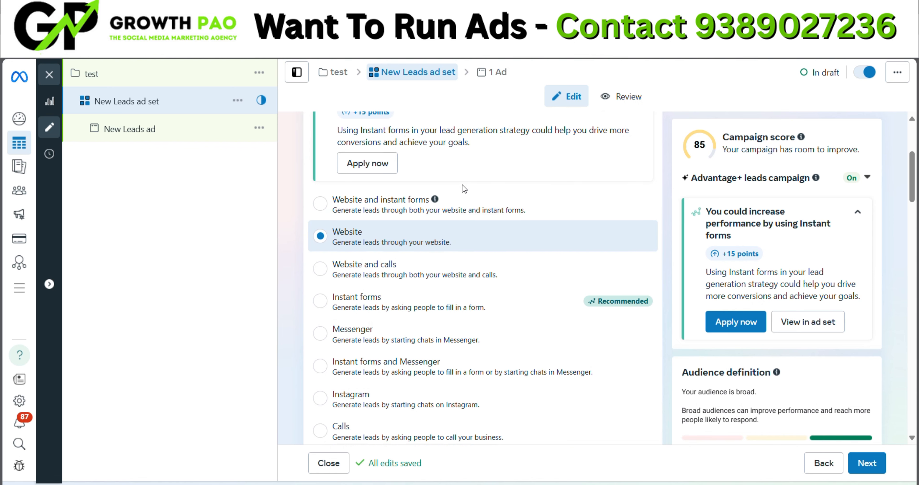
pyautogui.scroll(-3, 463, 189)
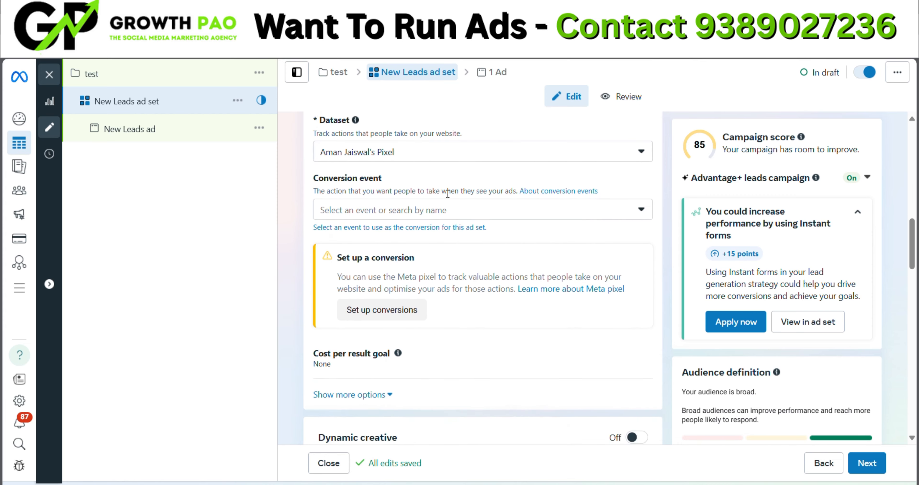
pyautogui.click(407, 211)
pyautogui.click(408, 209)
pyautogui.click(408, 209)
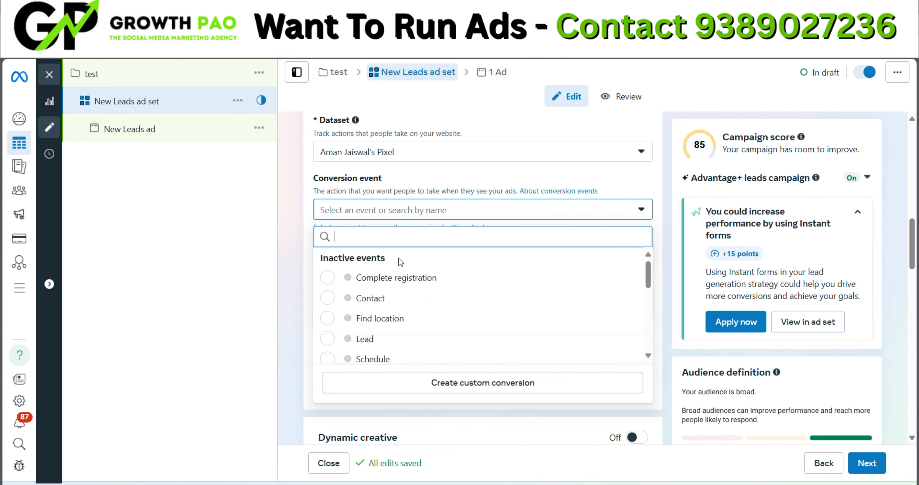
pyautogui.scroll(-3, 399, 312)
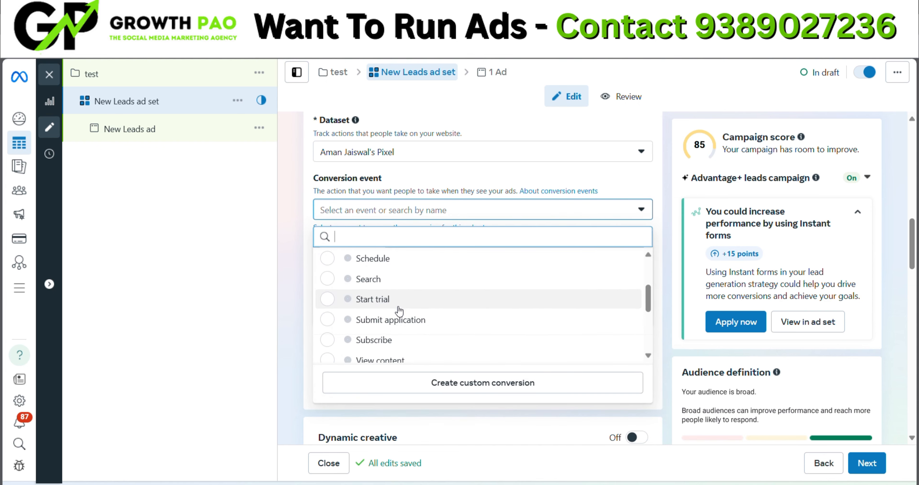
pyautogui.scroll(-1, 397, 314)
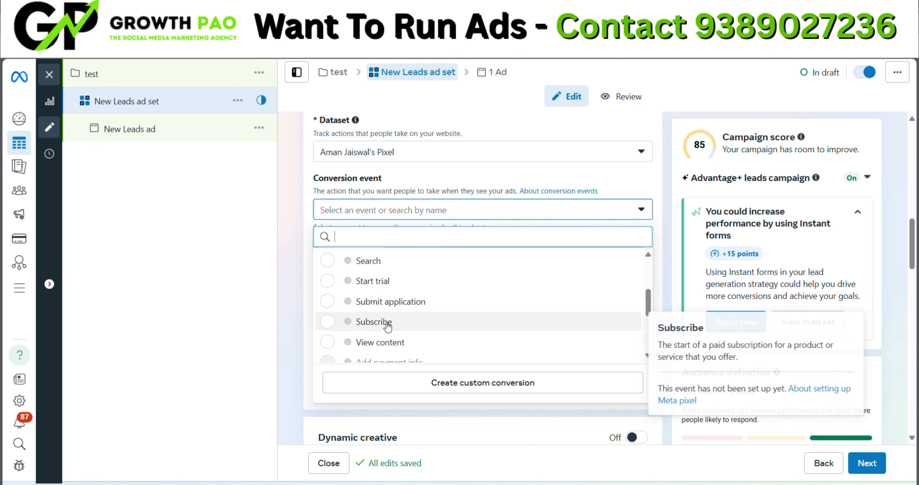
pyautogui.click(324, 213)
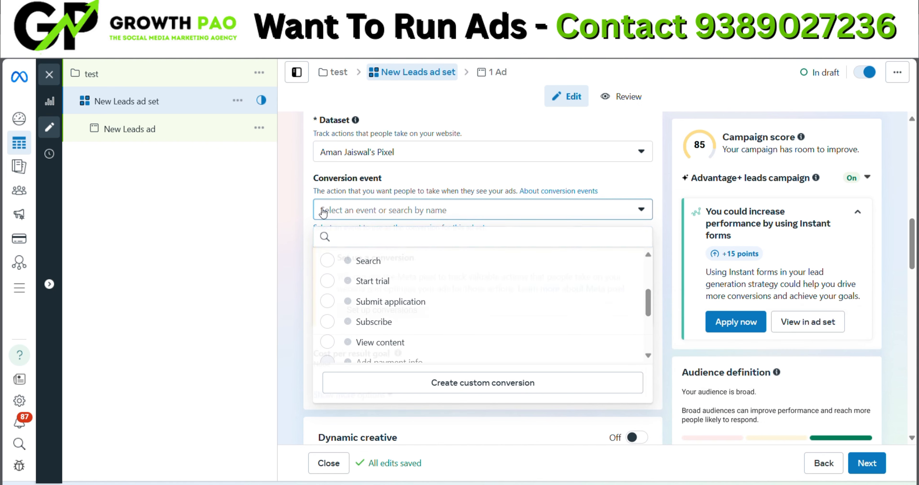
pyautogui.click(324, 213)
pyautogui.scroll(-3, 367, 334)
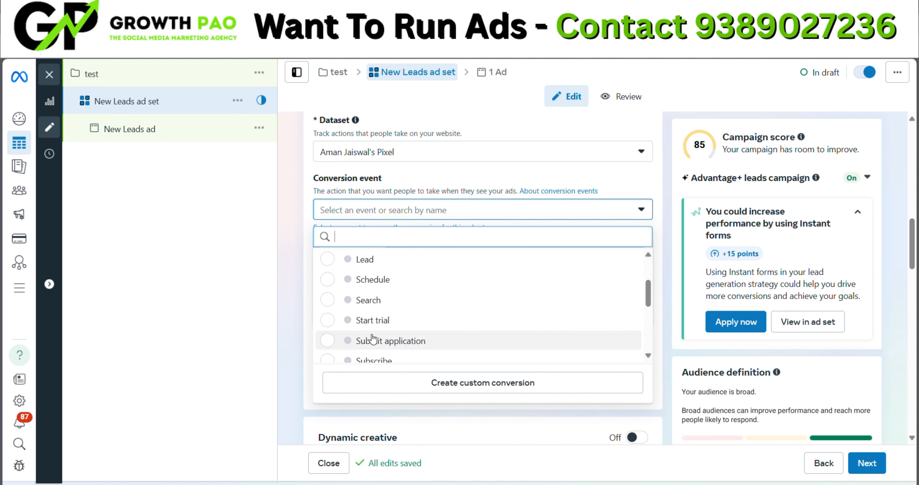
pyautogui.scroll(-2, 373, 339)
pyautogui.click(363, 330)
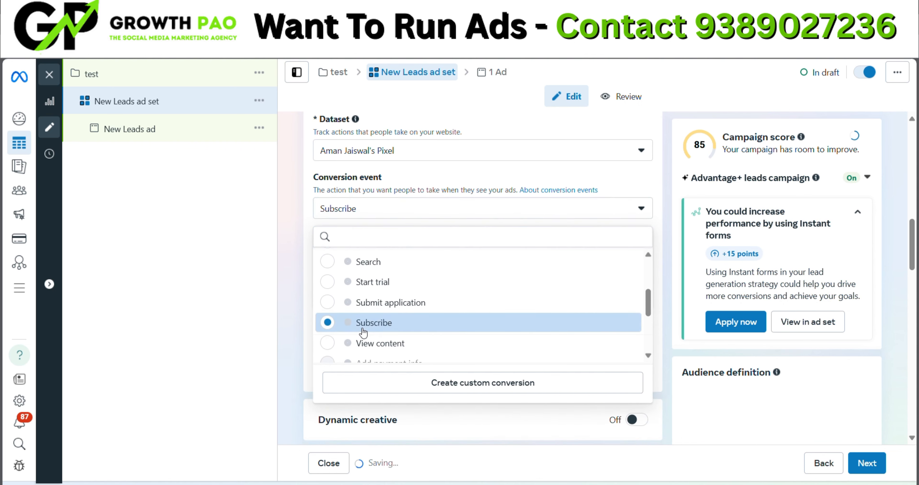
pyautogui.scroll(4, 290, 237)
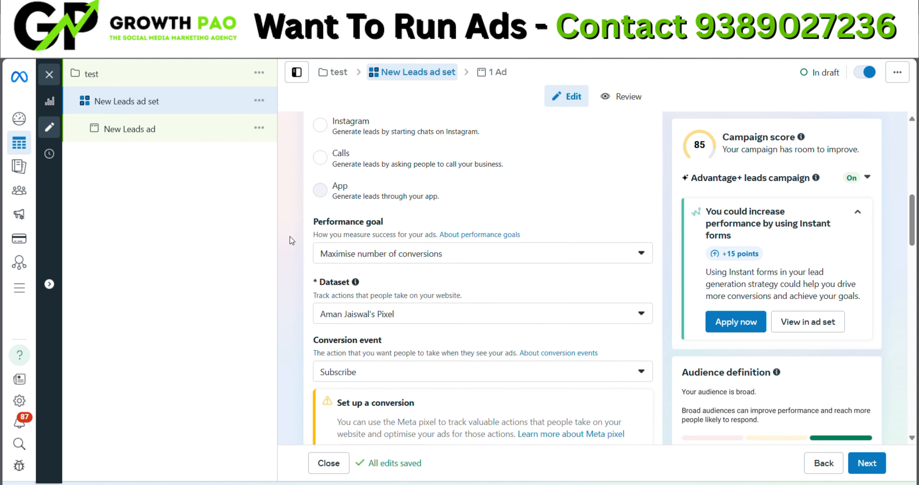
# - Schedule the ad set to start on 10 August 2025 at 00:00
pyautogui.scroll(-5, 290, 237)
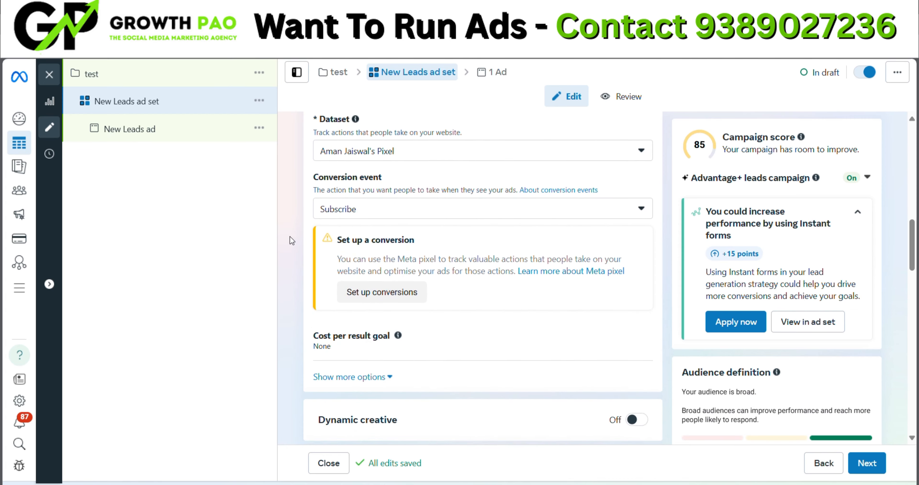
pyautogui.scroll(-6, 290, 236)
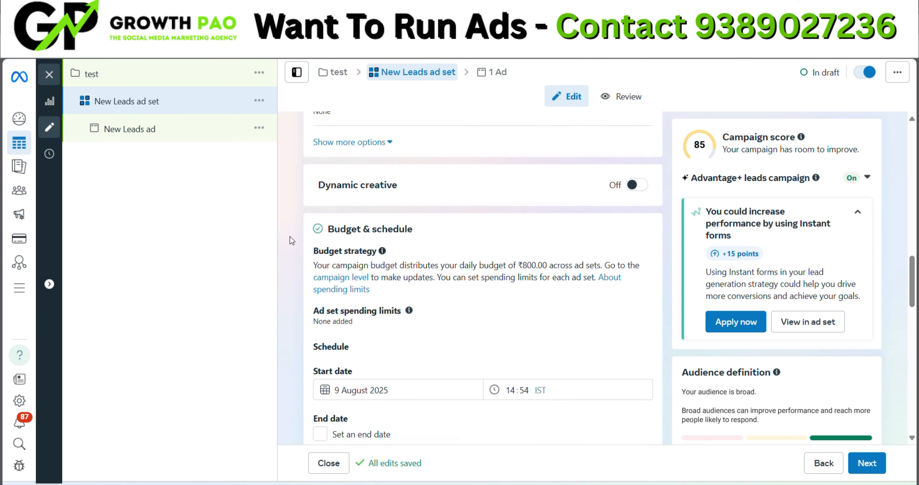
pyautogui.scroll(-5, 290, 236)
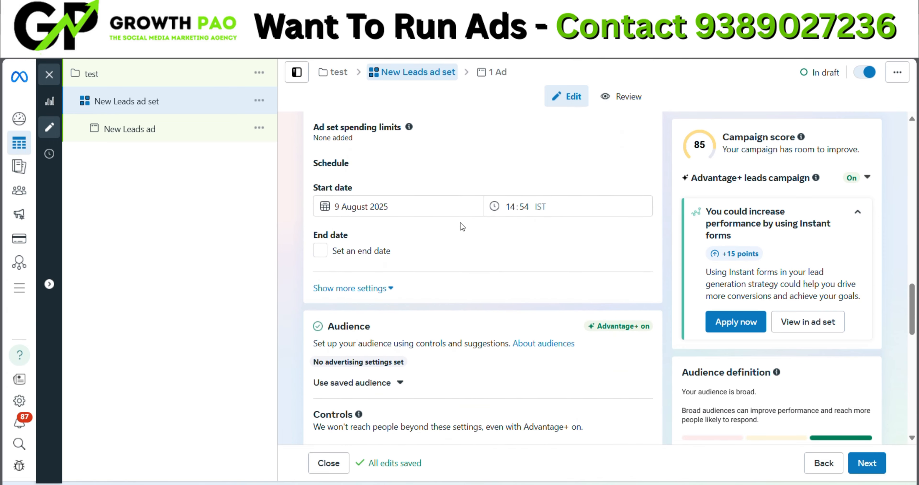
pyautogui.click(409, 205)
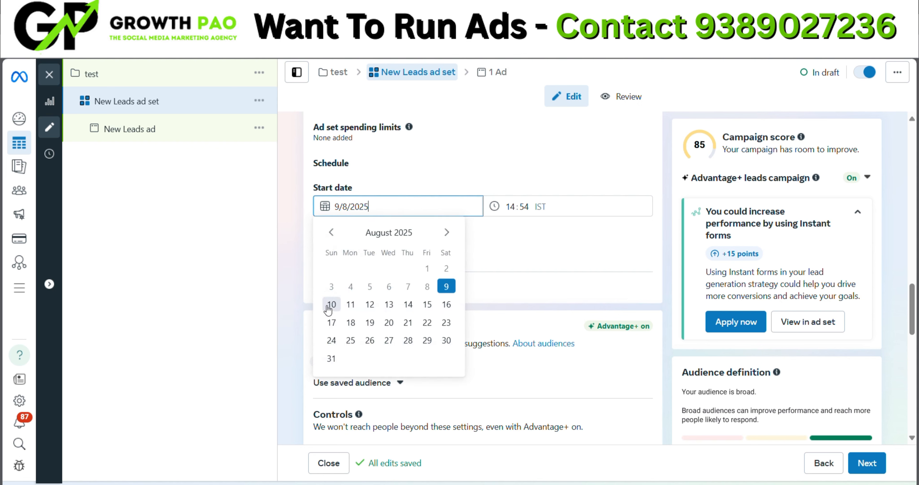
pyautogui.click(332, 303)
pyautogui.click(511, 207)
pyautogui.write('00:')
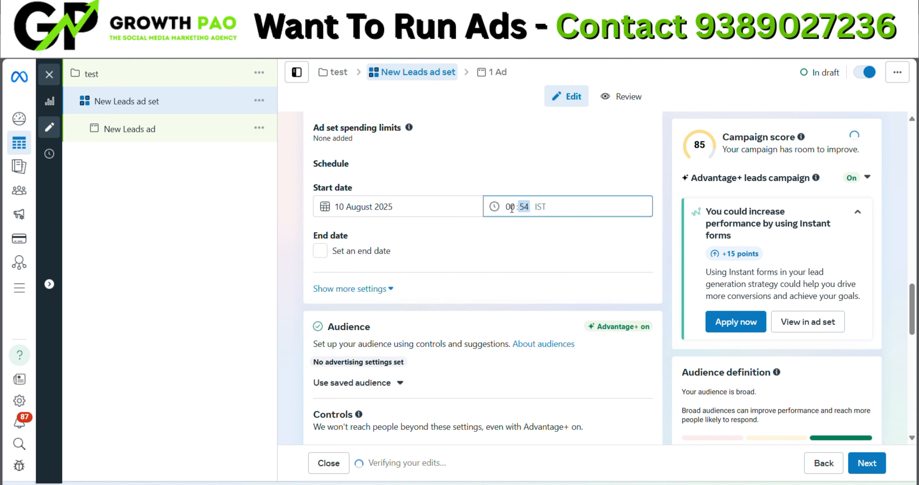
pyautogui.write('00')
pyautogui.click(232, 250)
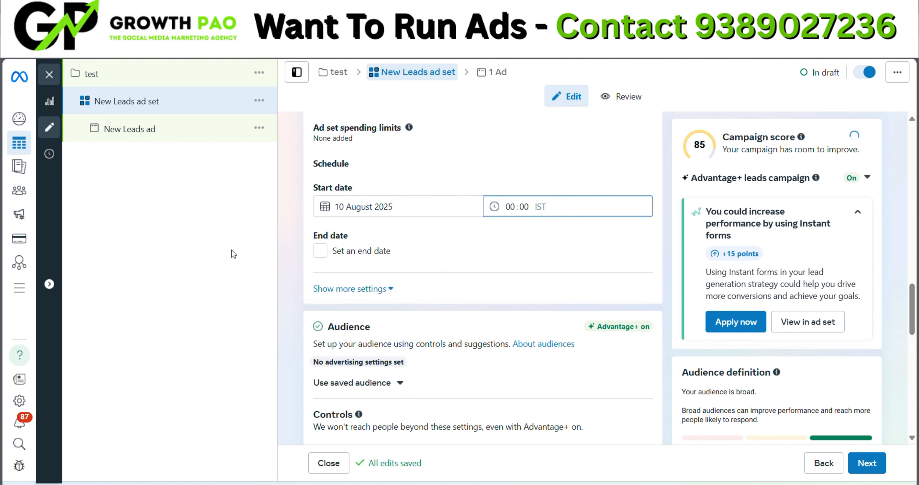
# - Expand the audience's location controls and examine the location search and suggested audience options
pyautogui.scroll(-3, 408, 306)
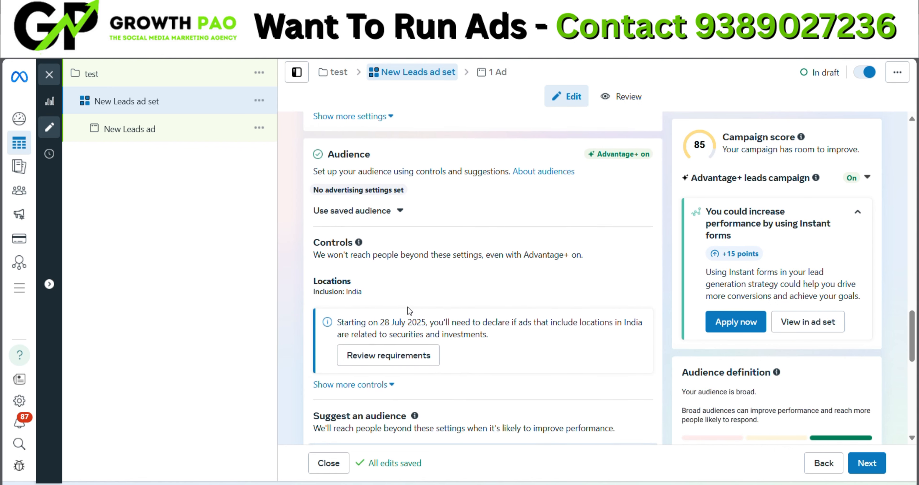
pyautogui.scroll(-5, 408, 306)
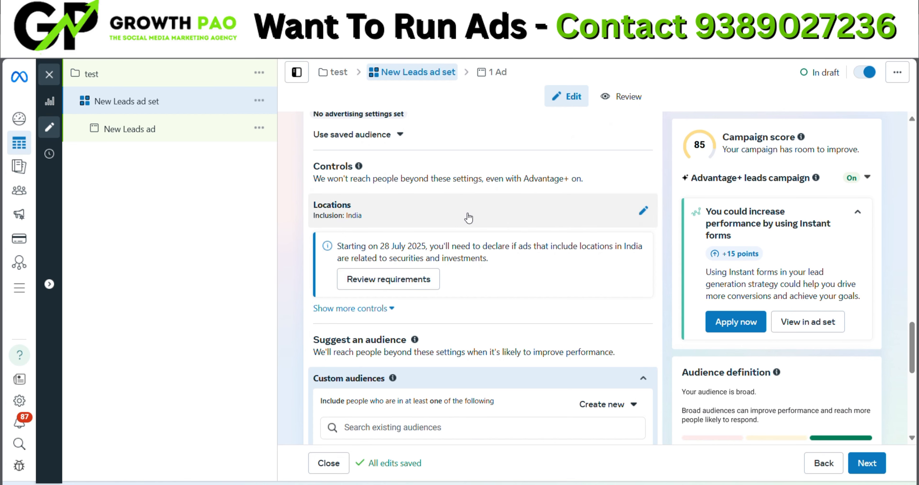
pyautogui.scroll(-1, 464, 213)
pyautogui.click(410, 181)
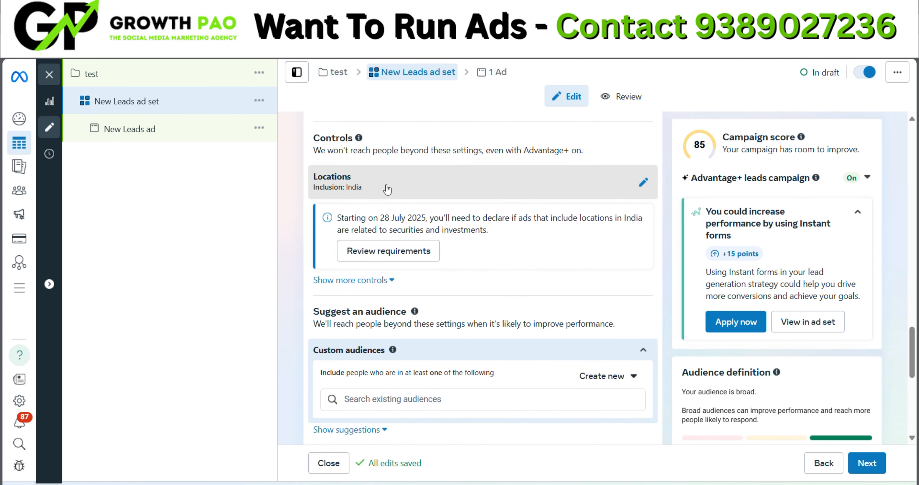
pyautogui.scroll(-1, 410, 277)
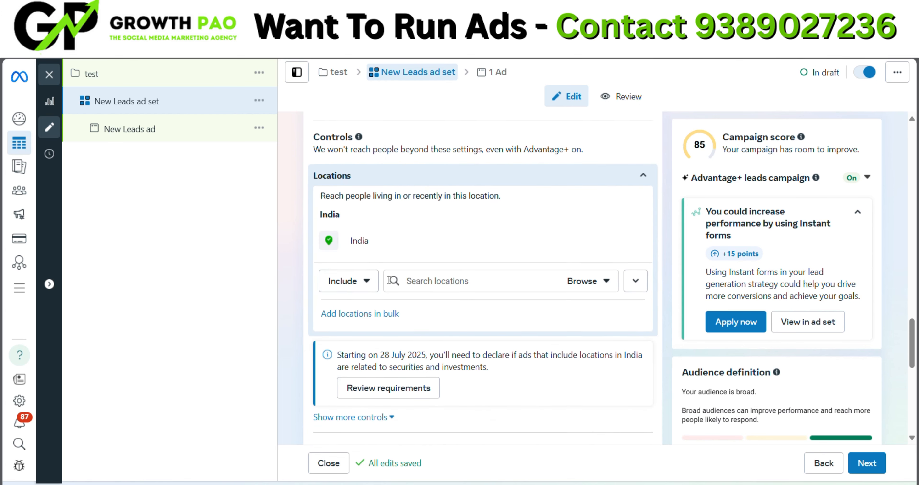
pyautogui.click(422, 274)
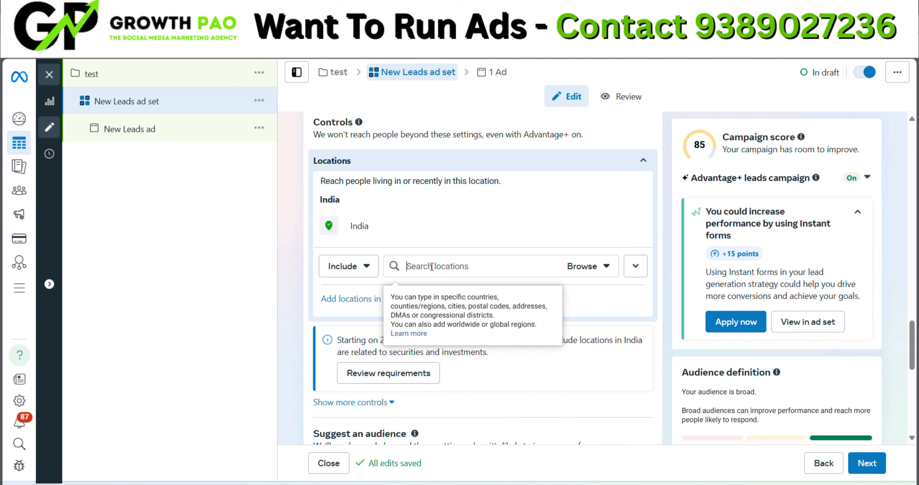
pyautogui.click(252, 270)
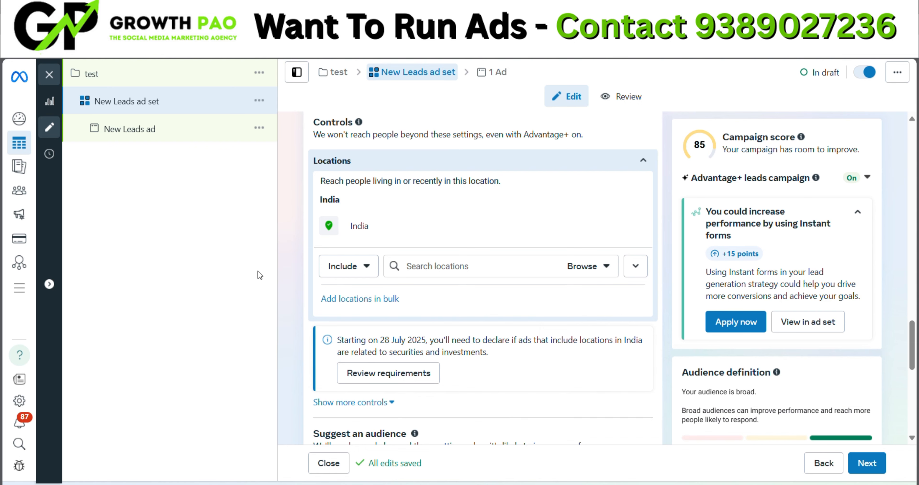
pyautogui.scroll(-3, 342, 309)
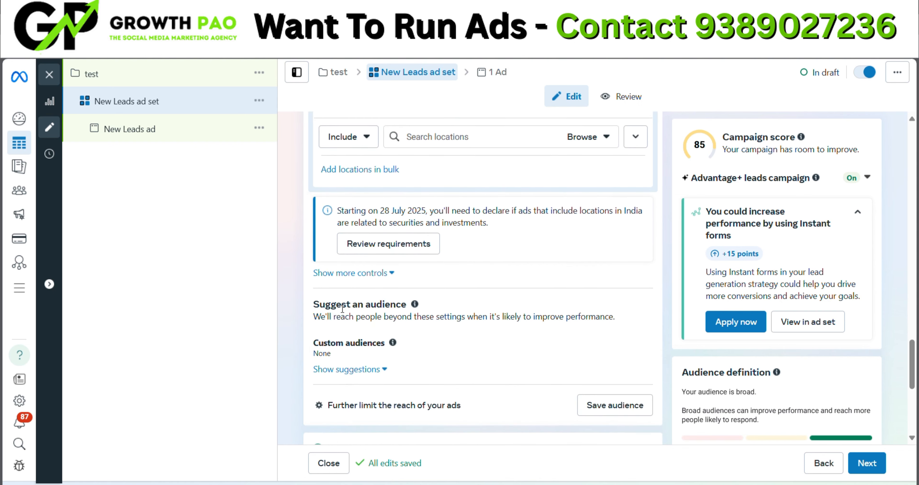
# - Expand the additional audience controls below the location settings
pyautogui.scroll(4, 342, 309)
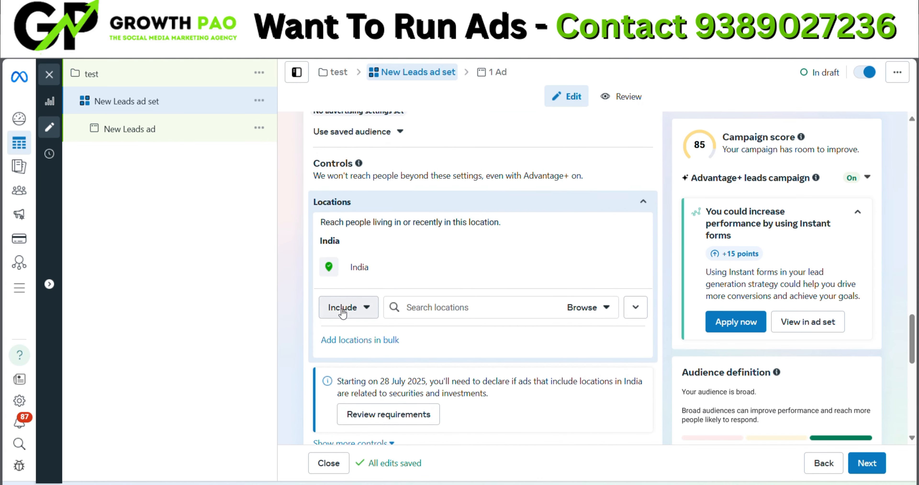
pyautogui.scroll(-2, 342, 311)
pyautogui.scroll(-2, 343, 313)
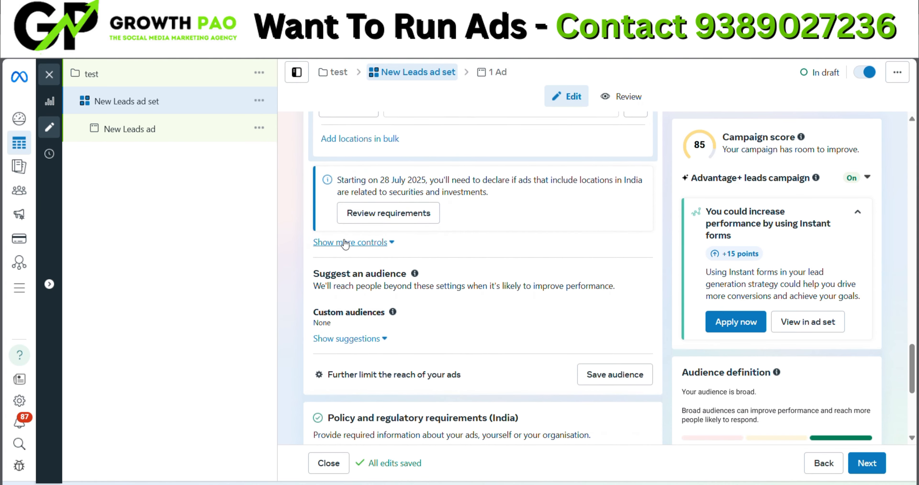
pyautogui.click(344, 243)
pyautogui.scroll(-3, 357, 236)
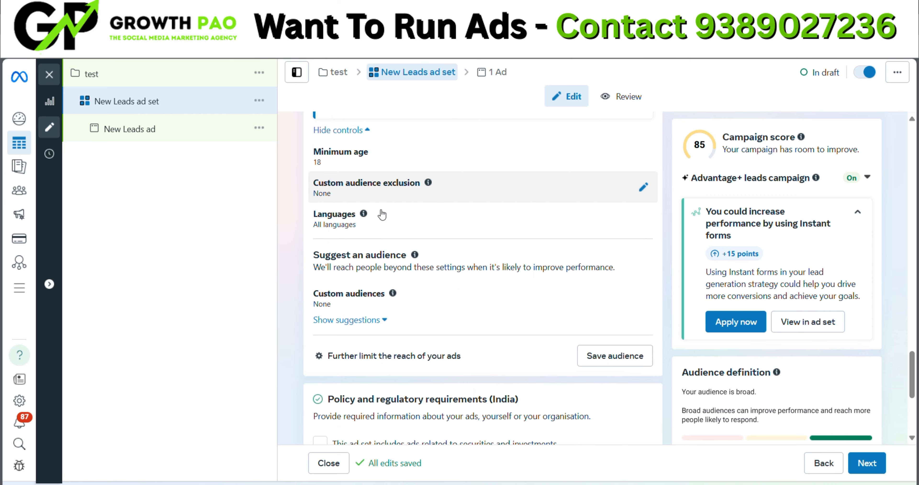
# - Add English (All) and Hindi as the audience languages
pyautogui.scroll(-3, 393, 211)
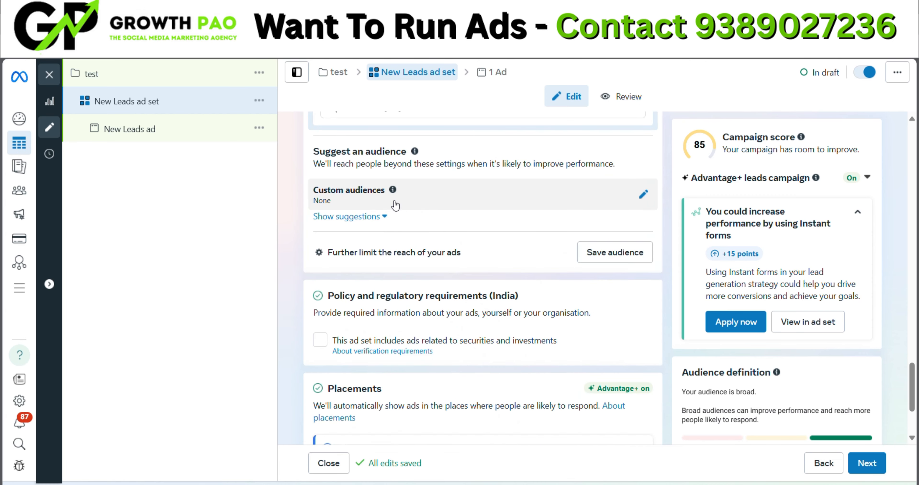
pyautogui.scroll(2, 395, 205)
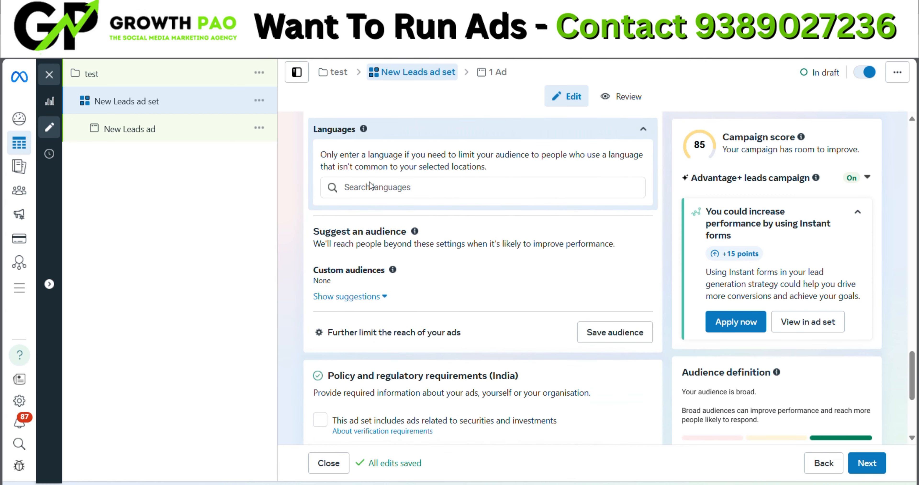
pyautogui.click(371, 185)
pyautogui.write('en')
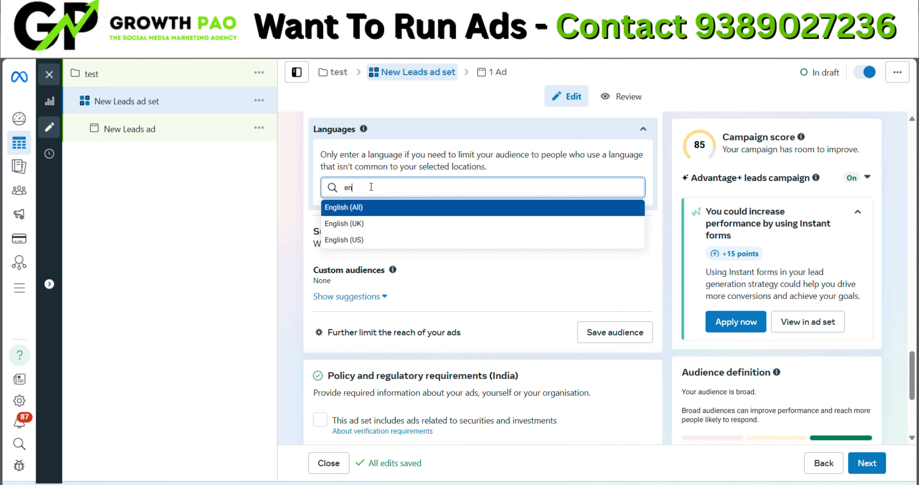
pyautogui.press('Return')
pyautogui.write('hi')
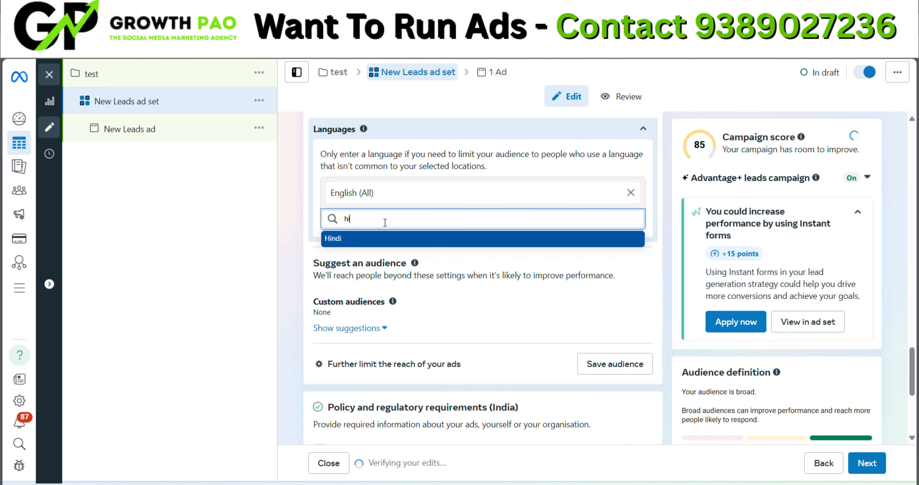
pyautogui.press('Return')
pyautogui.click(302, 288)
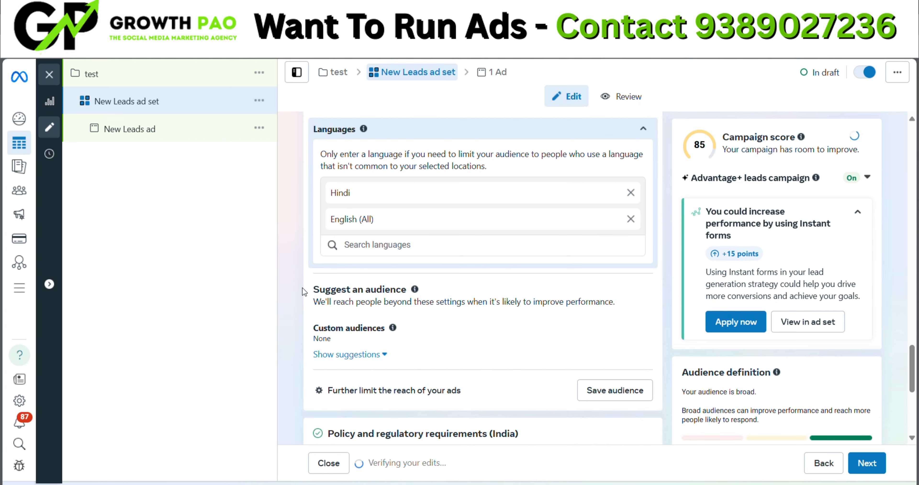
# - Expand the audience suggestions and set the suggested age range to 22–40
pyautogui.scroll(-4, 302, 288)
pyautogui.click(357, 227)
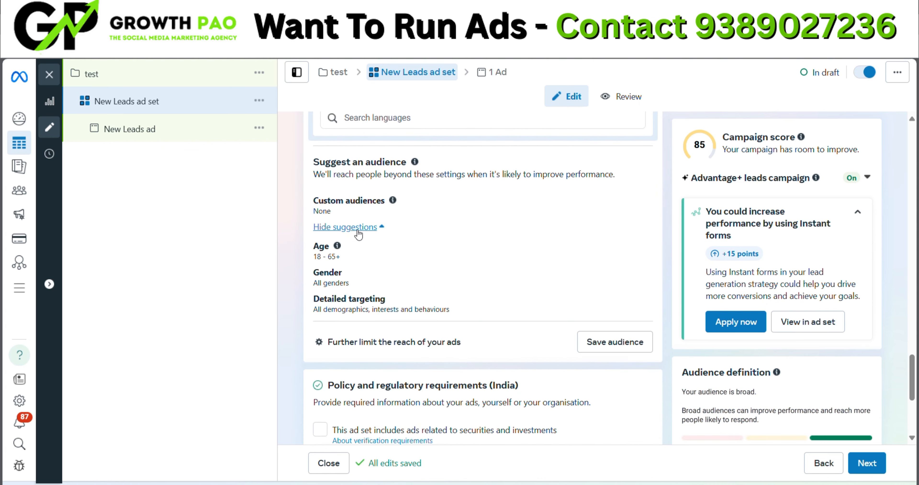
pyautogui.scroll(-1, 358, 232)
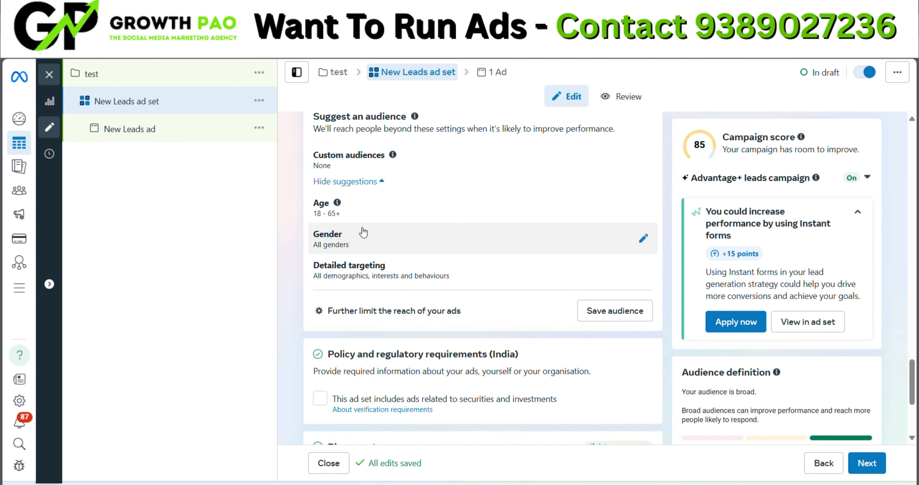
pyautogui.click(503, 207)
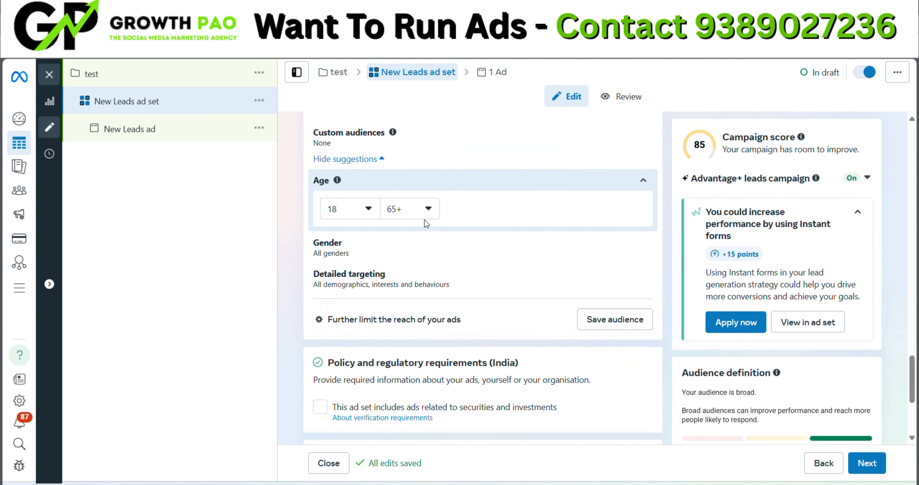
pyautogui.click(411, 216)
pyautogui.scroll(10, 430, 310)
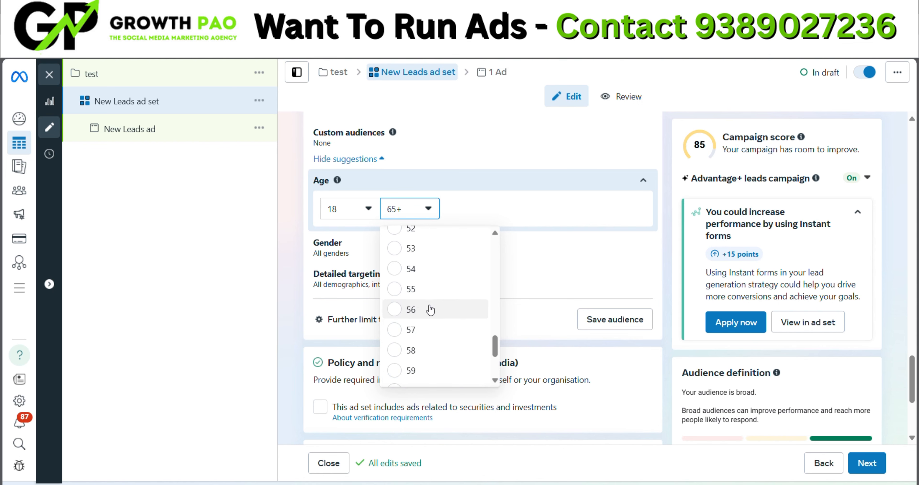
pyautogui.scroll(1, 430, 310)
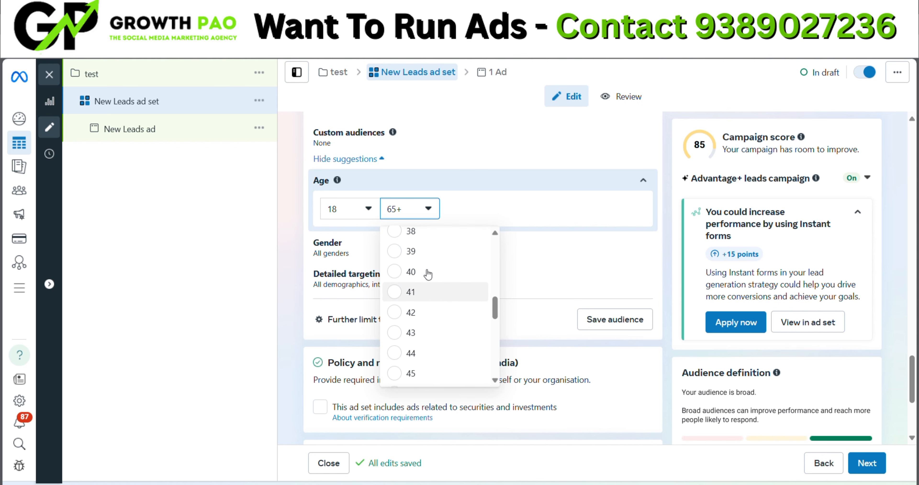
pyautogui.click(422, 270)
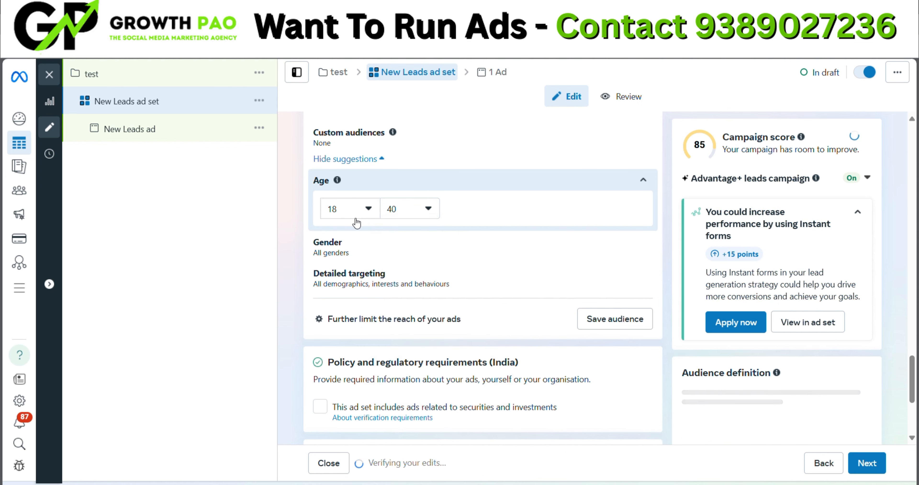
pyautogui.click(357, 208)
pyautogui.scroll(-1, 365, 300)
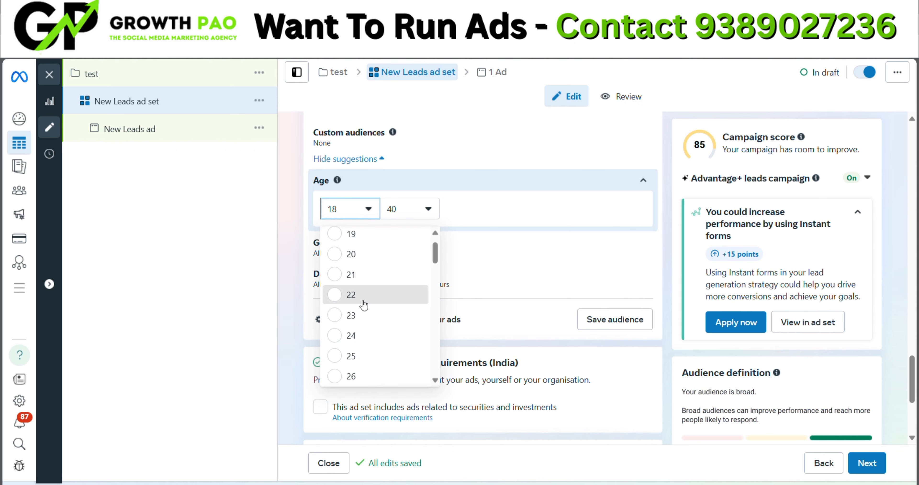
pyautogui.click(365, 301)
# - Open detailed targeting and browse the categories under Demographics
pyautogui.scroll(-2, 302, 282)
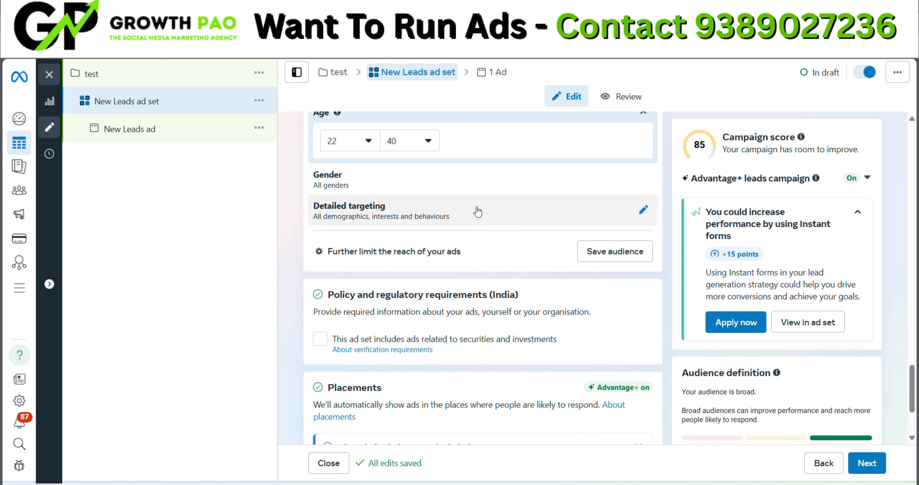
pyautogui.scroll(-1, 521, 216)
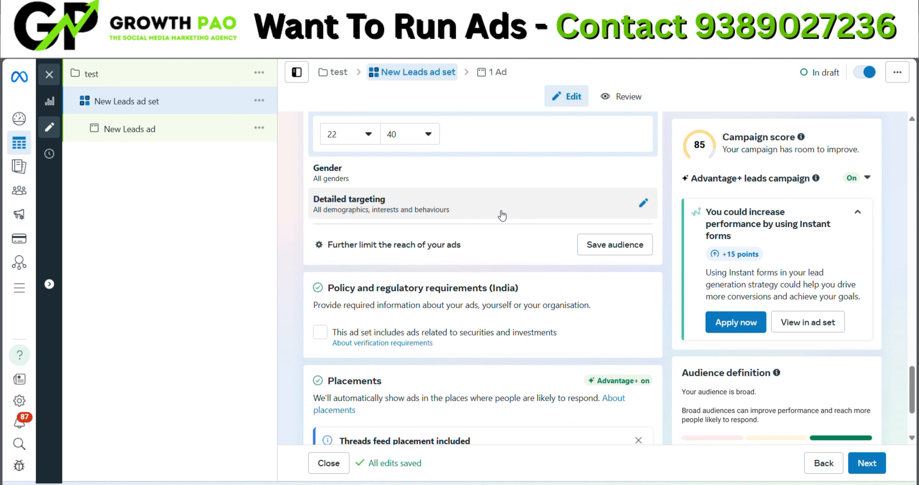
pyautogui.click(462, 213)
pyautogui.scroll(1, 464, 209)
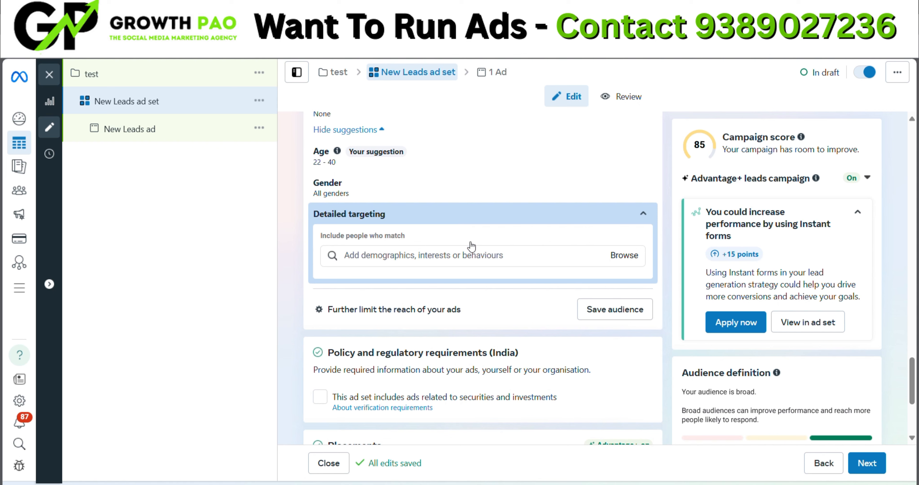
pyautogui.click(500, 254)
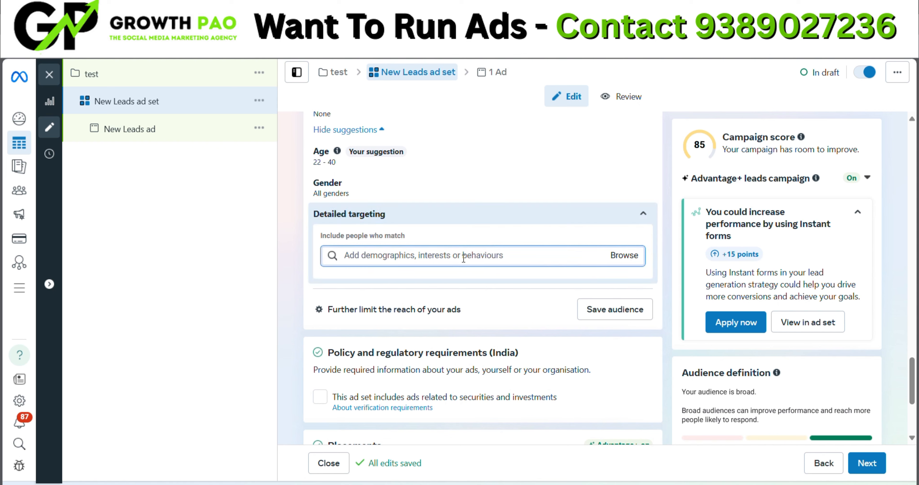
pyautogui.click(630, 256)
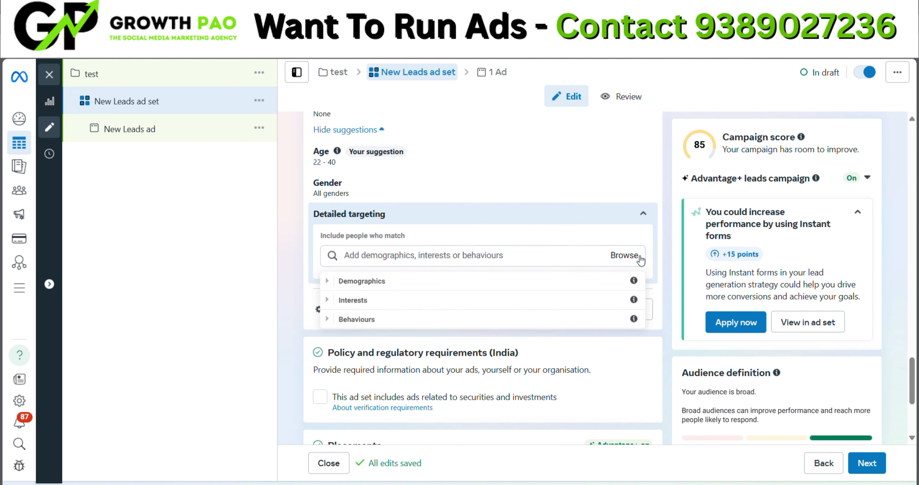
pyautogui.click(395, 289)
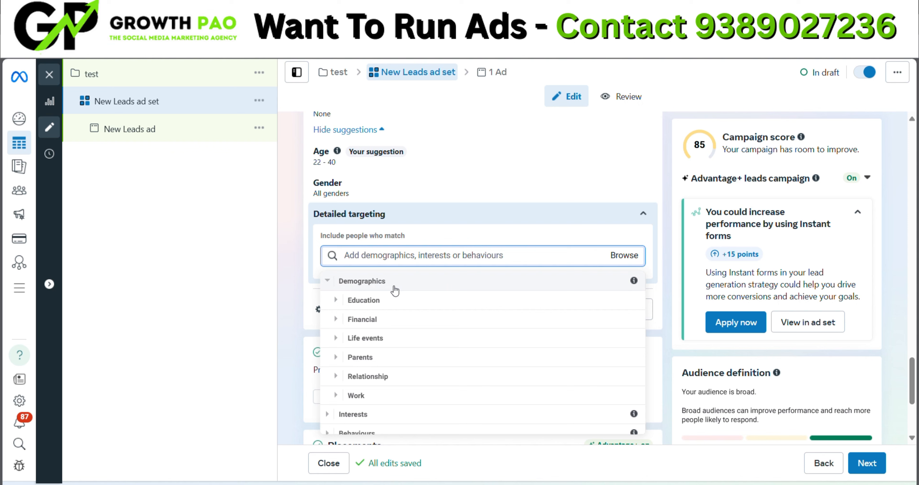
# - Search detailed targeting for "stock" and add Stock, Stock market, stock market index, Trading strategy and Investment (business and finance) among the interests
pyautogui.click(363, 254)
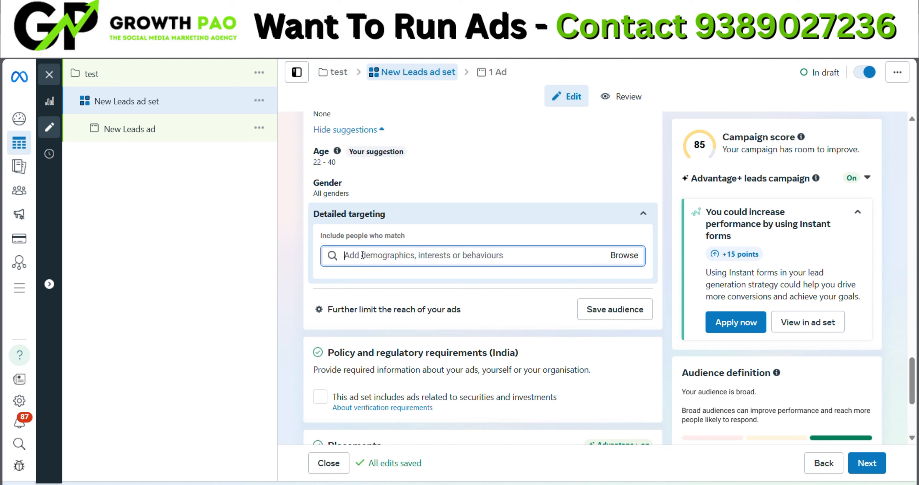
pyautogui.write('stock')
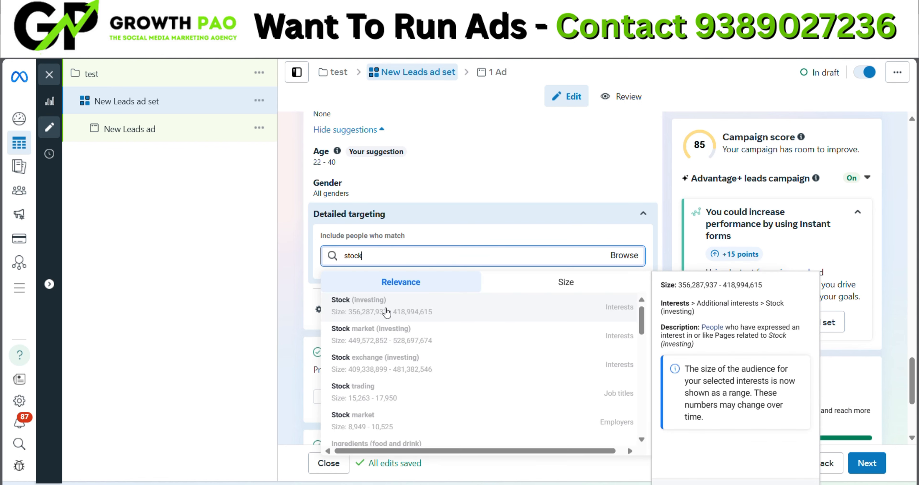
pyautogui.click(385, 302)
pyautogui.click(431, 335)
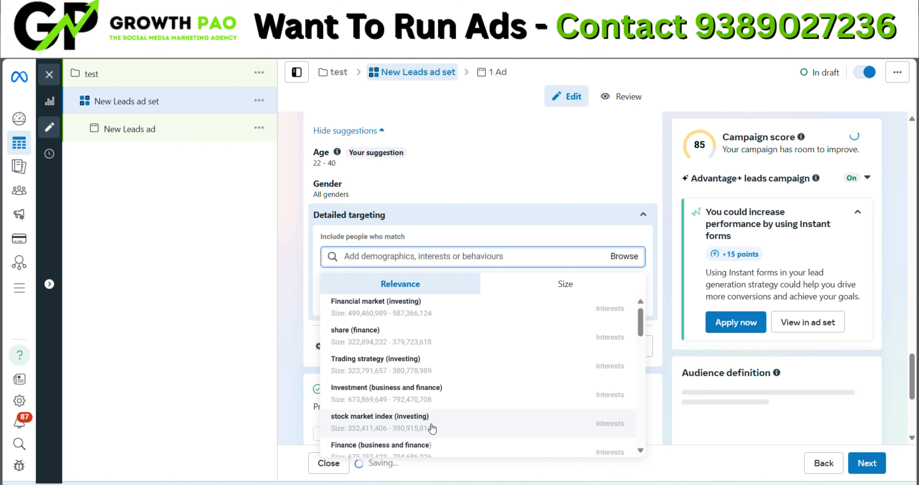
pyautogui.click(431, 428)
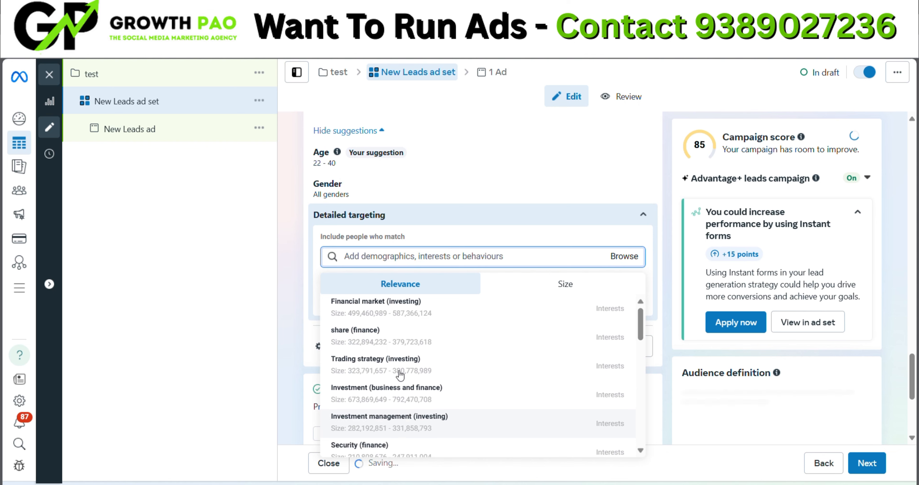
pyautogui.click(371, 358)
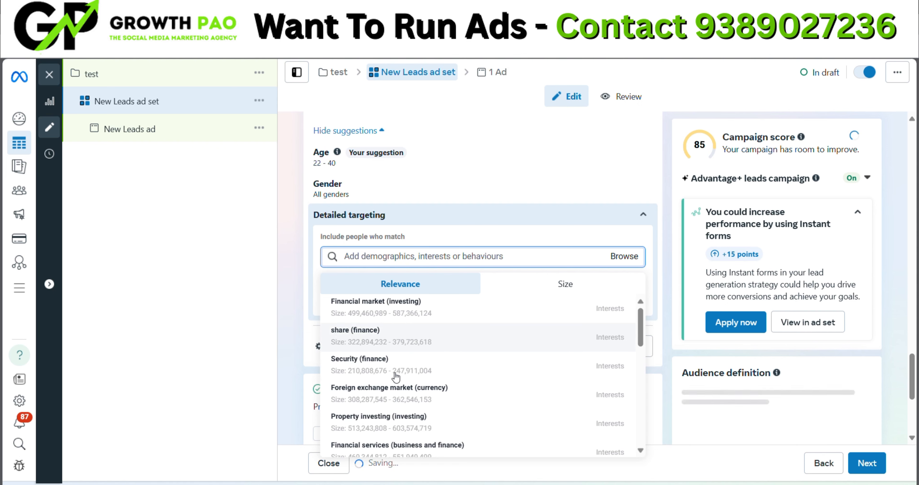
# - Add Foreign exchange market (currency), Security (finance) and Return on investment (investing) to the targeted interests
pyautogui.click(401, 390)
pyautogui.click(421, 430)
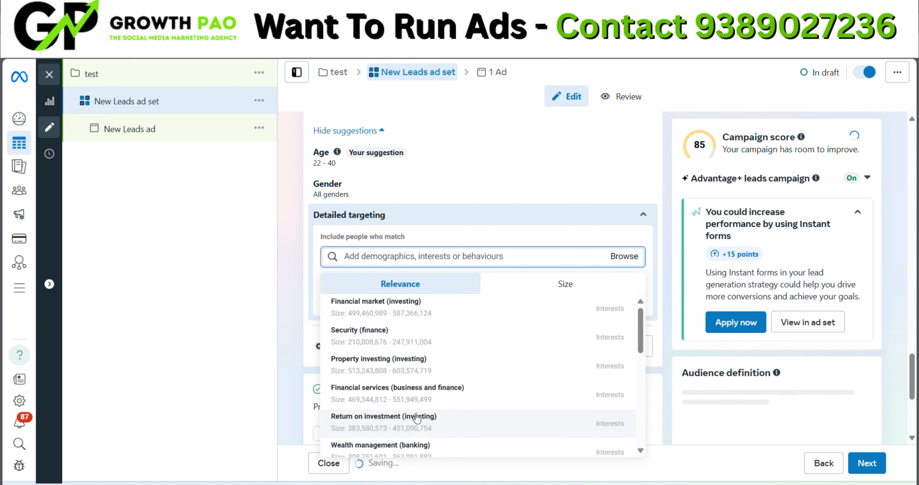
pyautogui.click(413, 348)
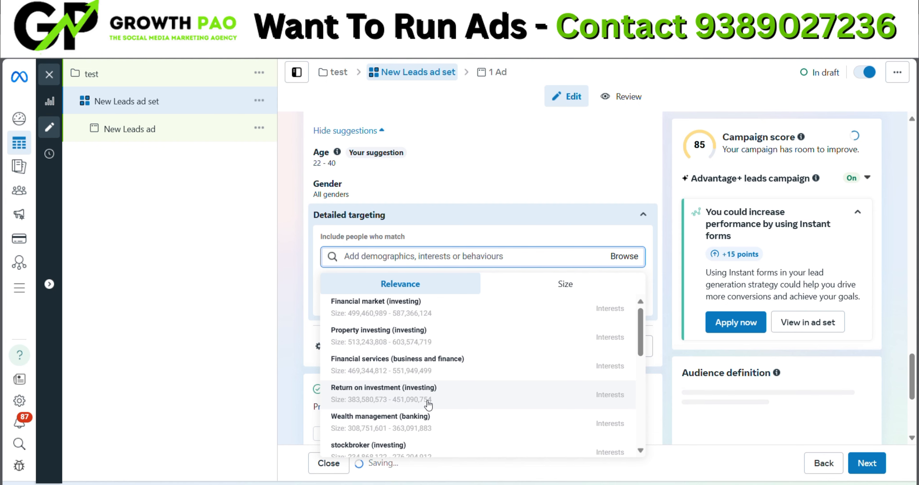
pyautogui.click(428, 404)
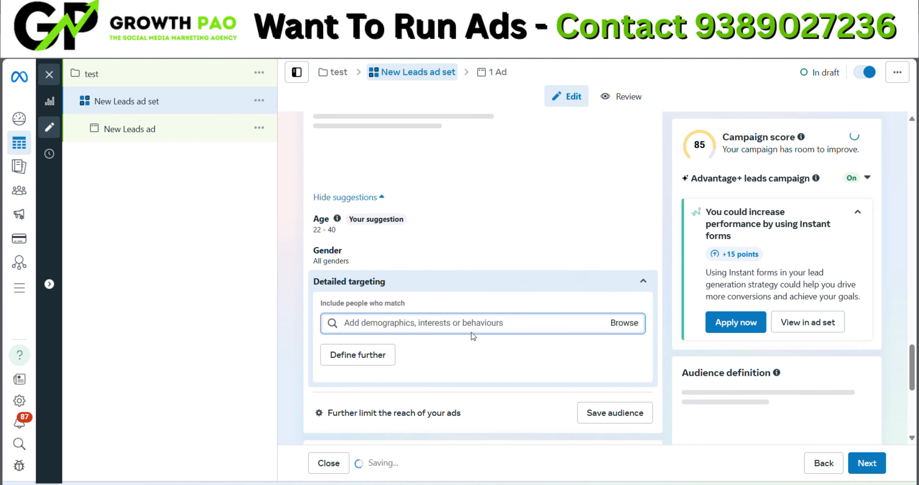
# - Review the selected interests and remove the whole Additional interests group from detailed targeting
pyautogui.click(463, 267)
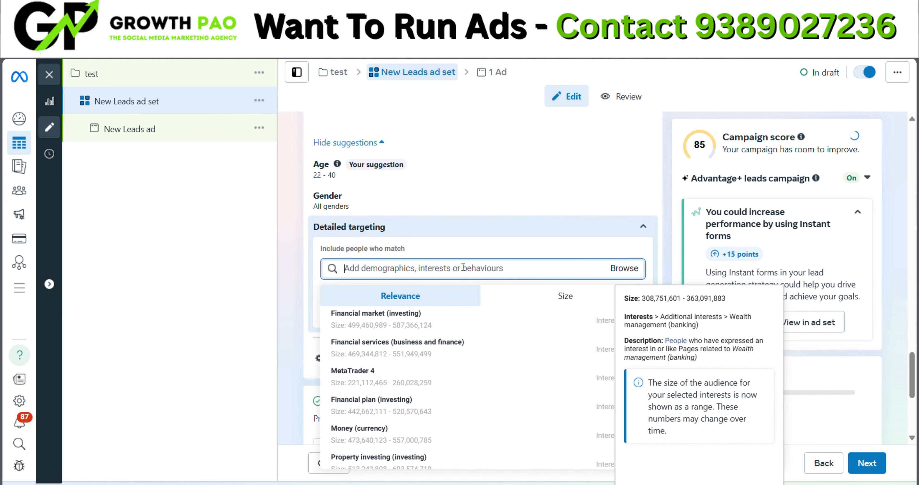
pyautogui.scroll(2, 361, 319)
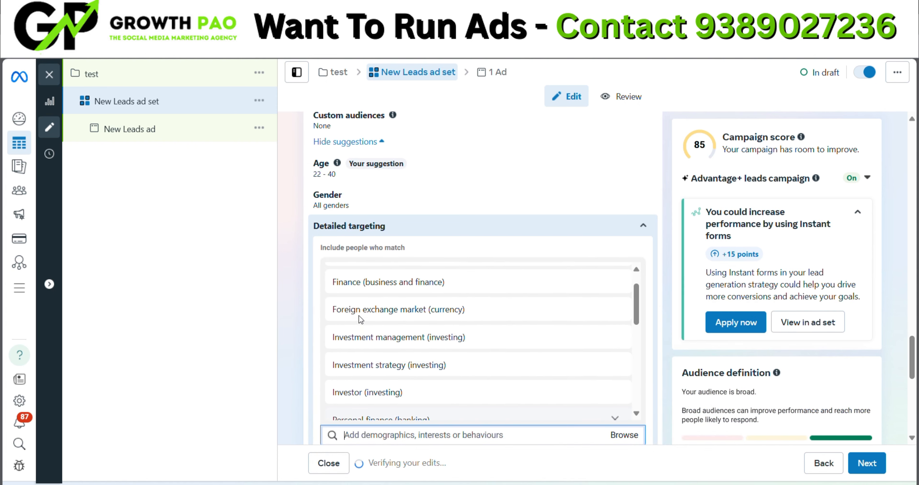
pyautogui.scroll(-8, 361, 319)
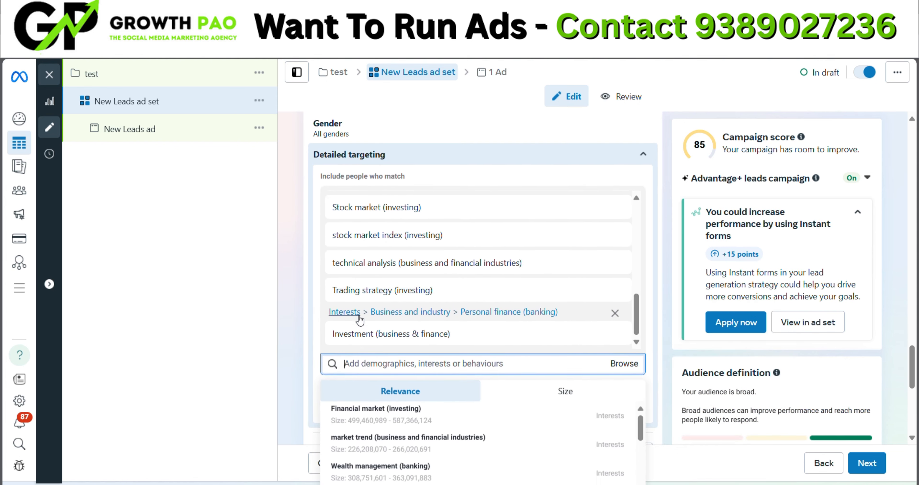
pyautogui.scroll(-1, 312, 300)
pyautogui.click(287, 292)
pyautogui.scroll(5, 603, 228)
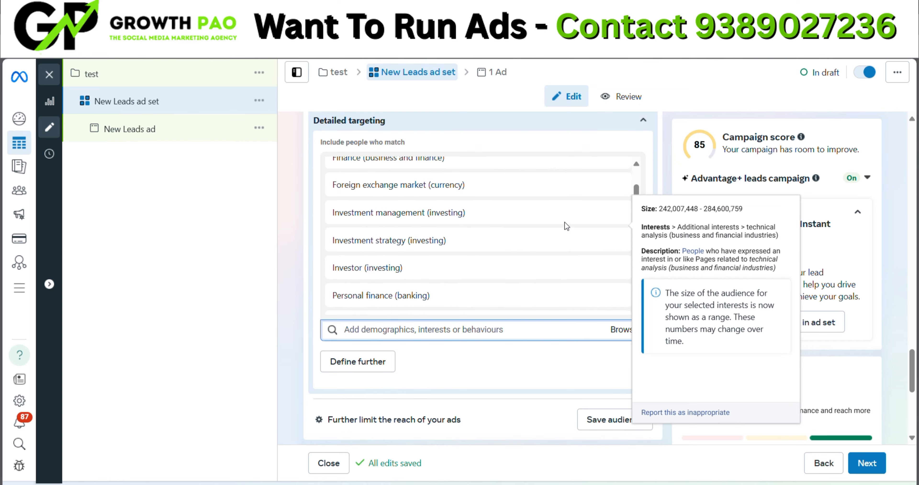
pyautogui.scroll(1, 606, 200)
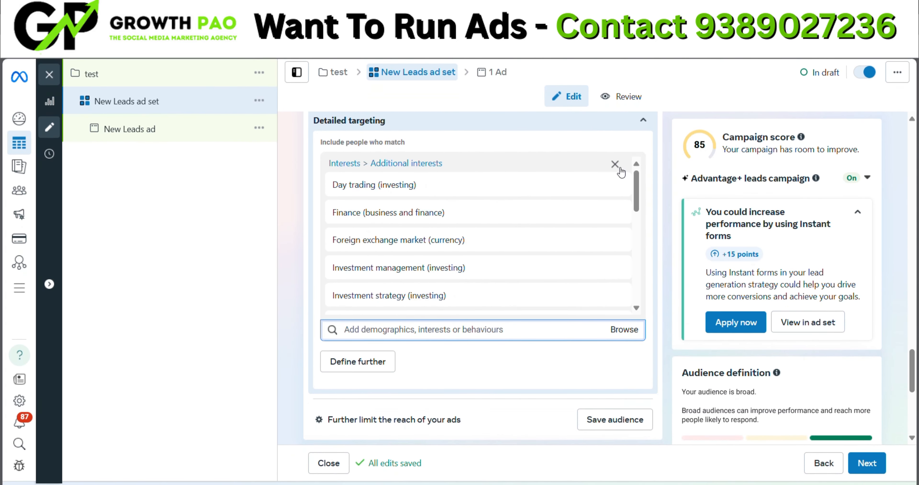
pyautogui.click(615, 162)
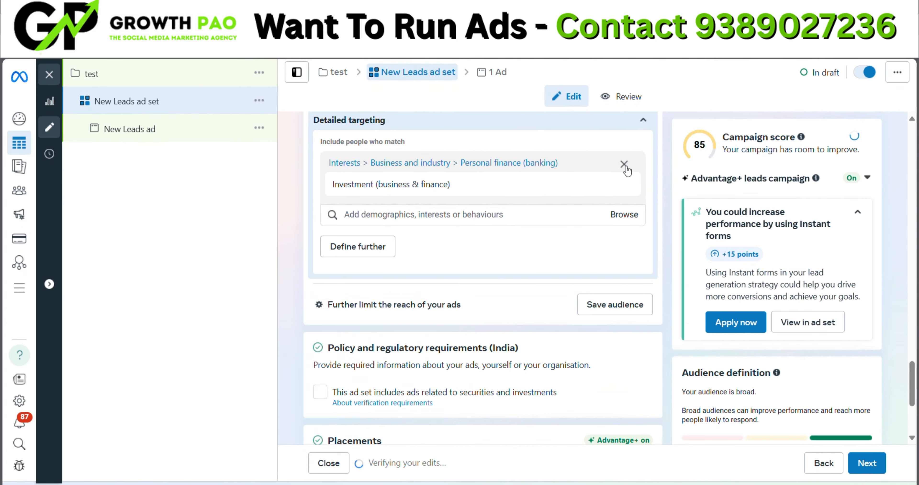
# - Remove the Personal finance (banking) interest group from detailed targeting
pyautogui.click(623, 167)
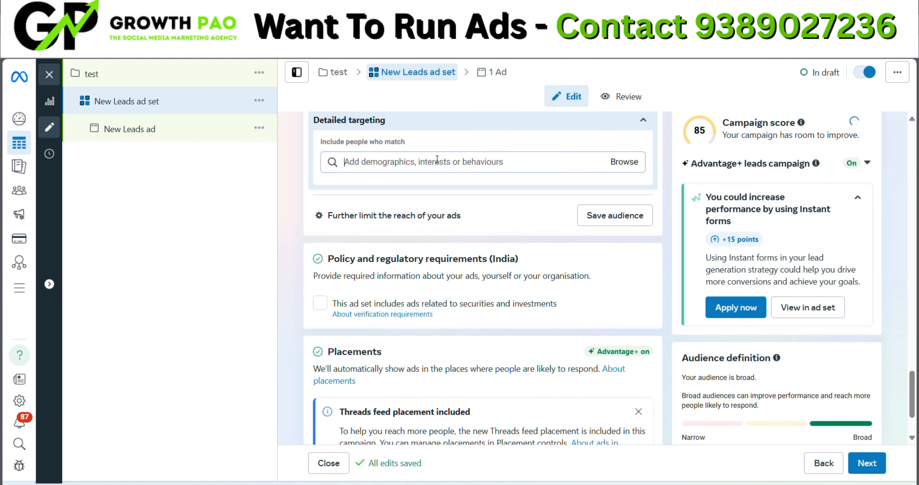
# - Search detailed targeting for "crypto" and add the Crypto Trading employer and the Trading strategy (investing) interest
pyautogui.write('d')
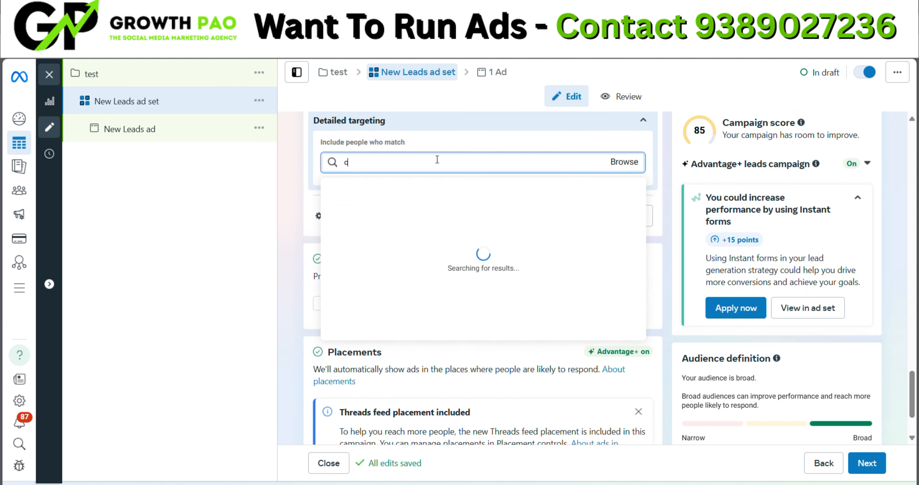
pyautogui.write('rypto')
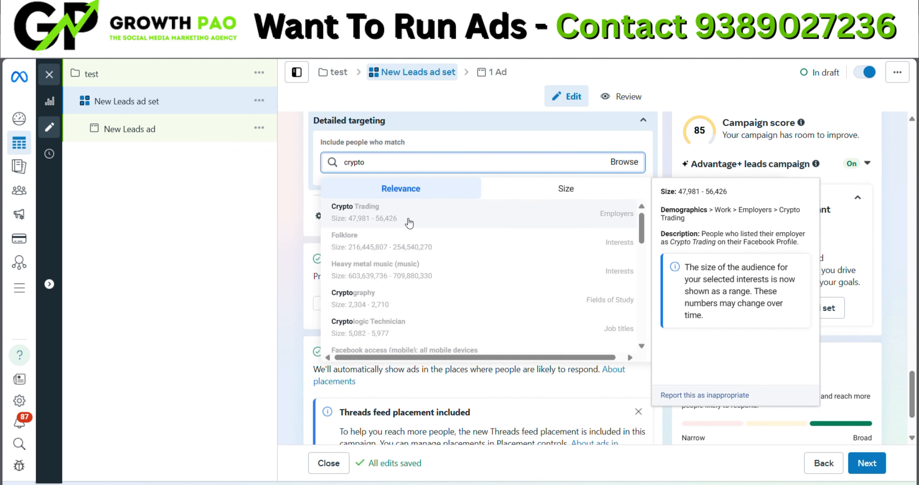
pyautogui.click(408, 220)
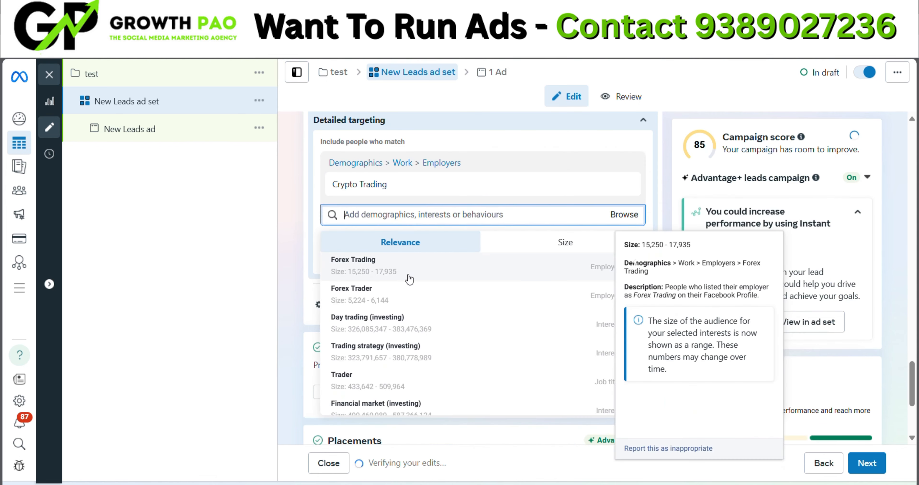
pyautogui.scroll(-1, 404, 316)
pyautogui.scroll(-1, 405, 314)
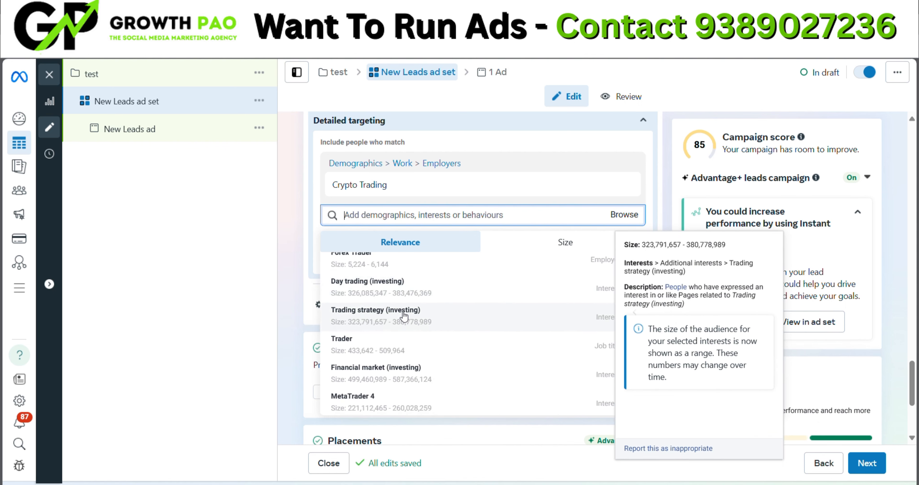
pyautogui.click(404, 314)
# - Add the Foreign exchange market (currency), FxPro and MetaTrader 4 interests from the suggestions
pyautogui.scroll(-3, 404, 316)
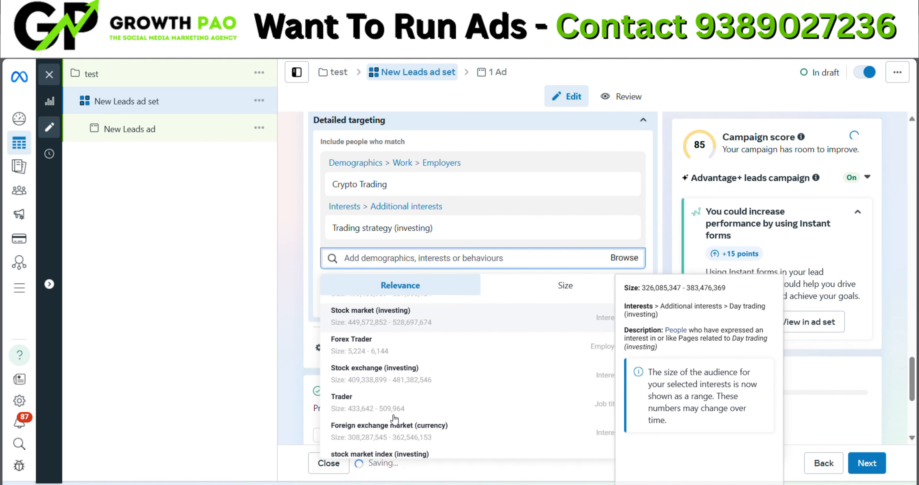
pyautogui.scroll(-2, 389, 343)
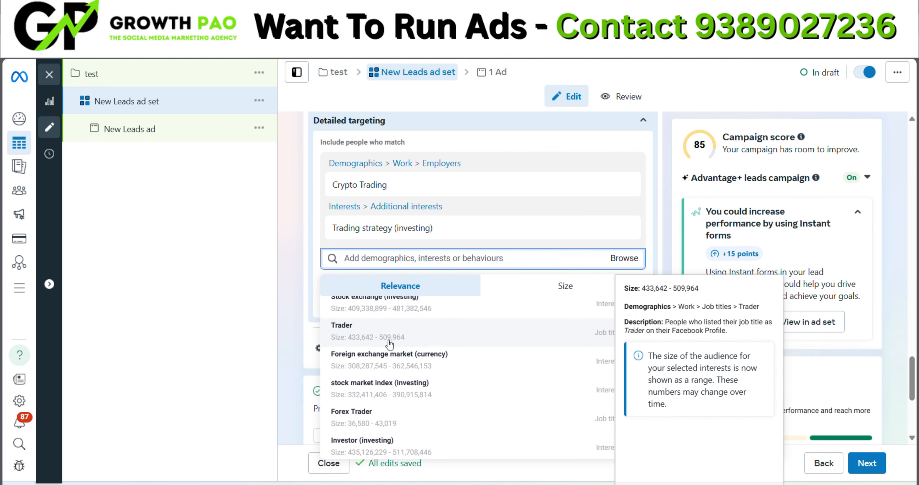
pyautogui.click(387, 356)
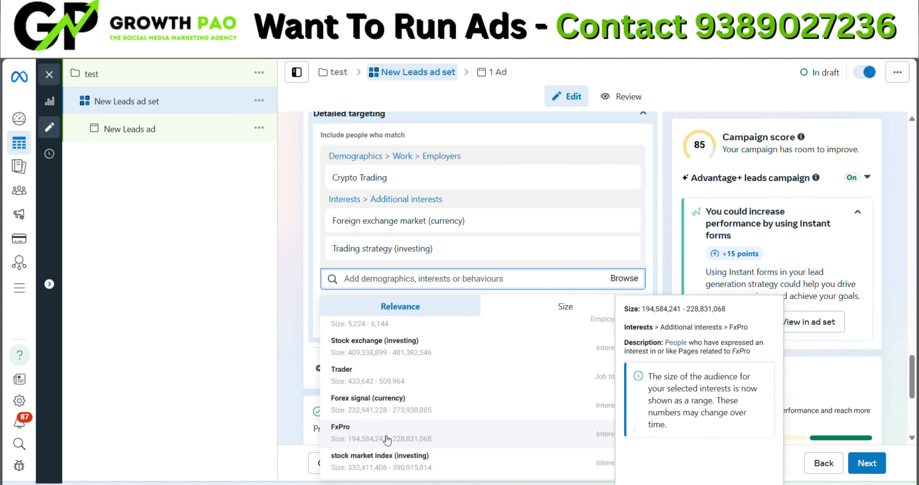
pyautogui.click(387, 436)
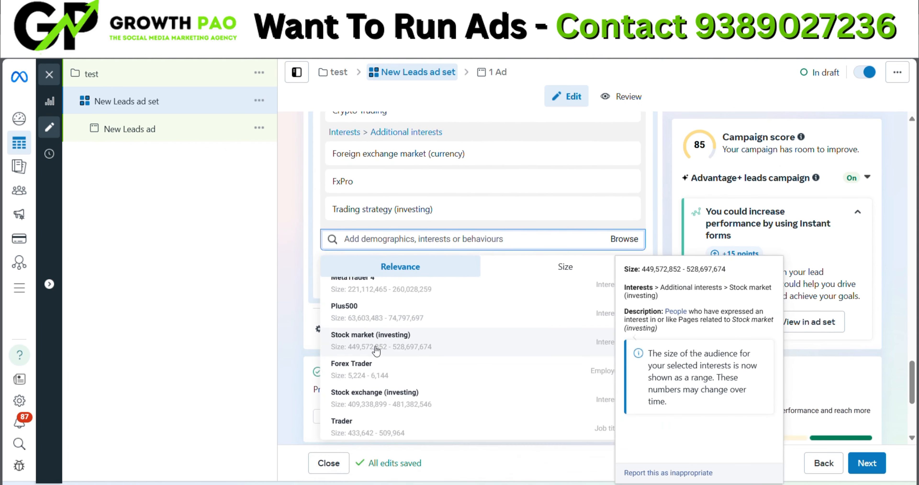
pyautogui.scroll(1, 380, 311)
pyautogui.click(381, 312)
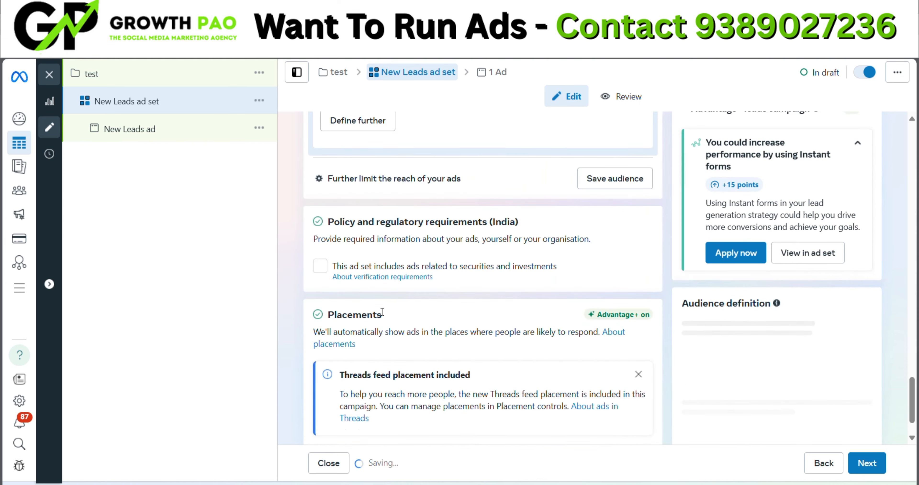
# - Add Forex Trader as both employer and job title, plus the Stock market (investing) and Day trading (investing) interests
pyautogui.scroll(-3, 383, 321)
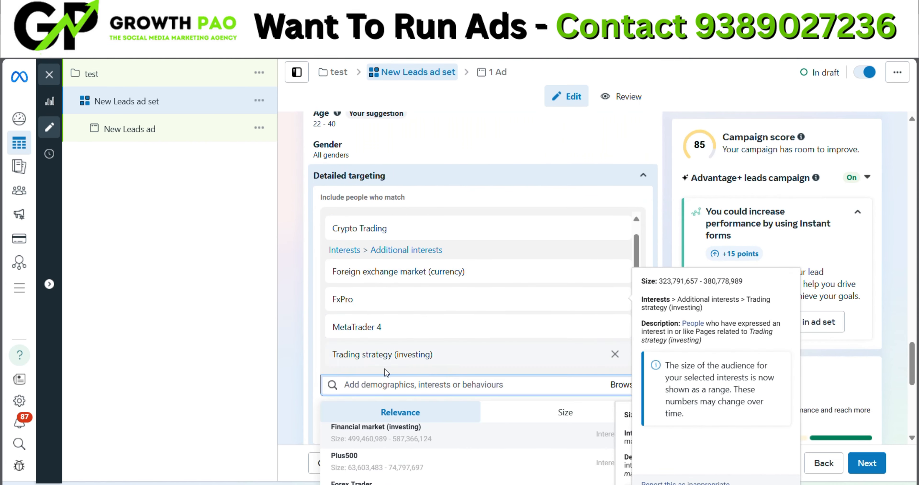
pyautogui.click(386, 410)
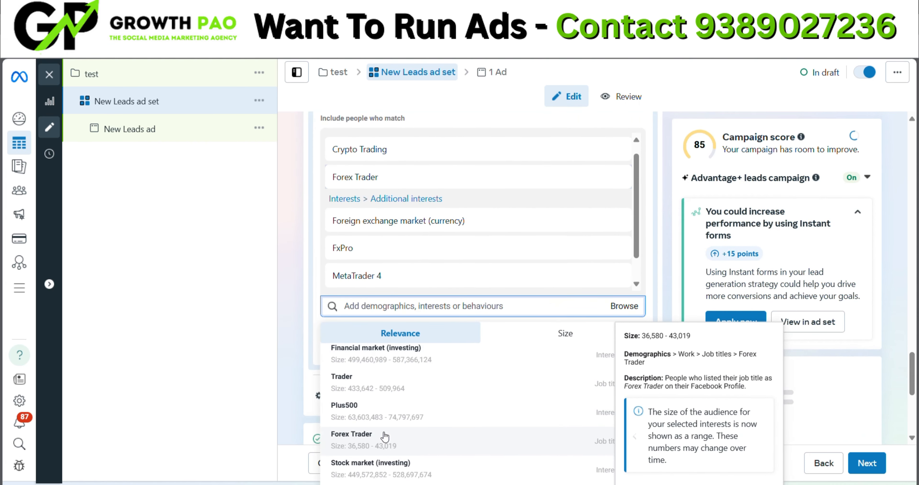
pyautogui.click(385, 435)
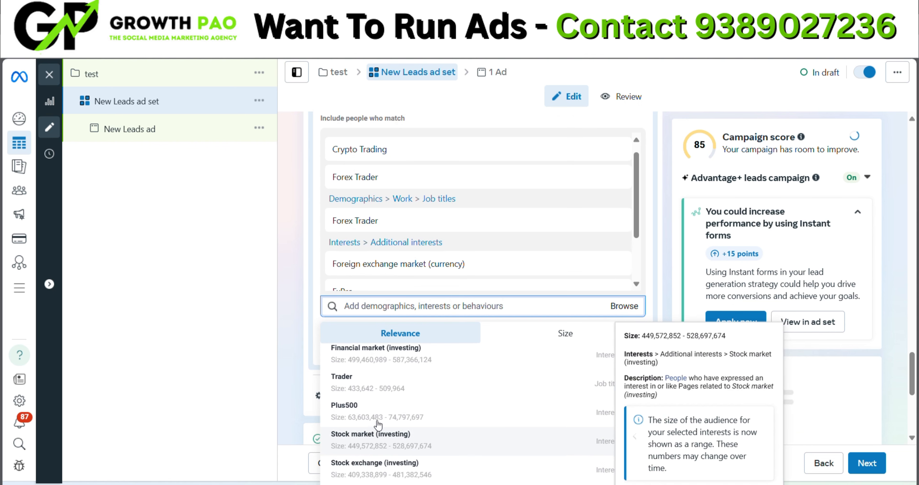
pyautogui.scroll(-5, 386, 410)
pyautogui.scroll(5, 454, 239)
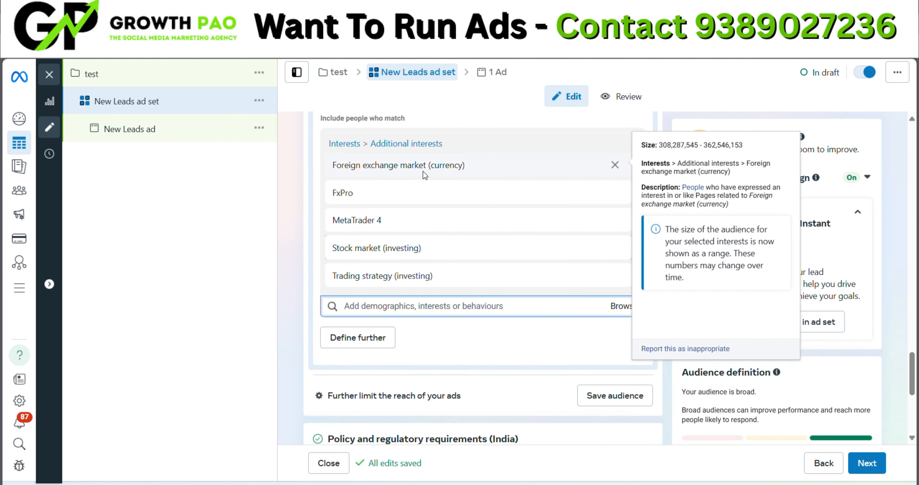
pyautogui.click(423, 307)
pyautogui.scroll(-6, 428, 421)
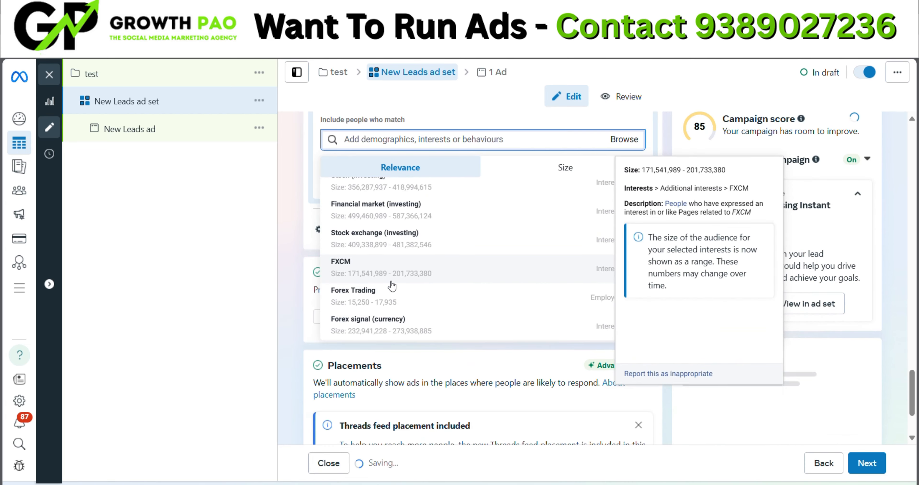
# - Remove the Employers, Job titles and Additional interests groups from detailed targeting
pyautogui.click(268, 293)
pyautogui.scroll(7, 296, 281)
pyautogui.scroll(-2, 428, 285)
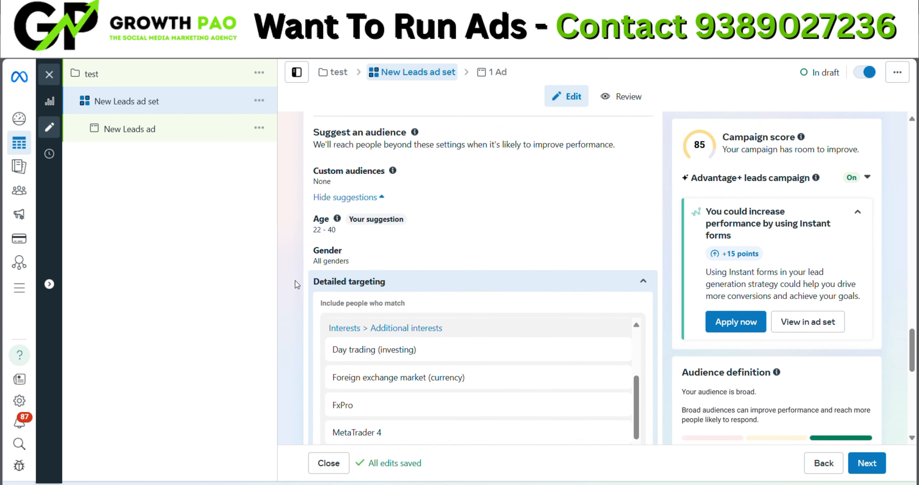
pyautogui.scroll(3, 620, 330)
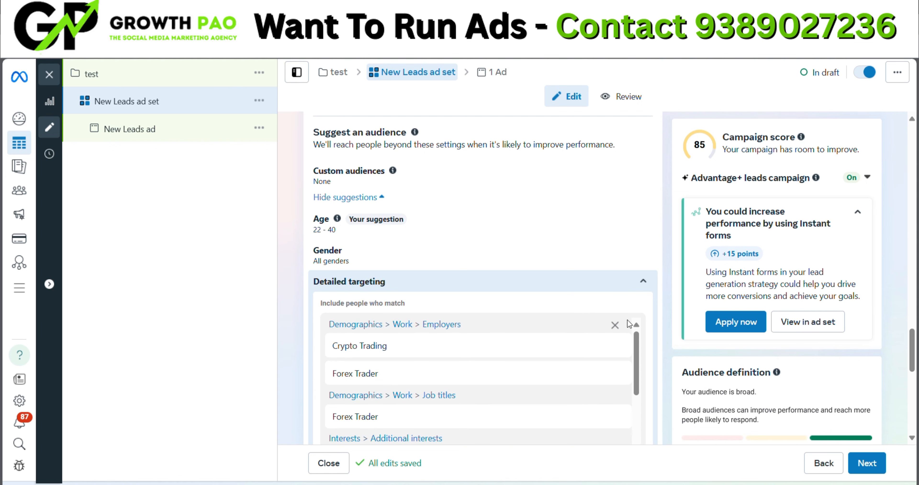
pyautogui.click(615, 325)
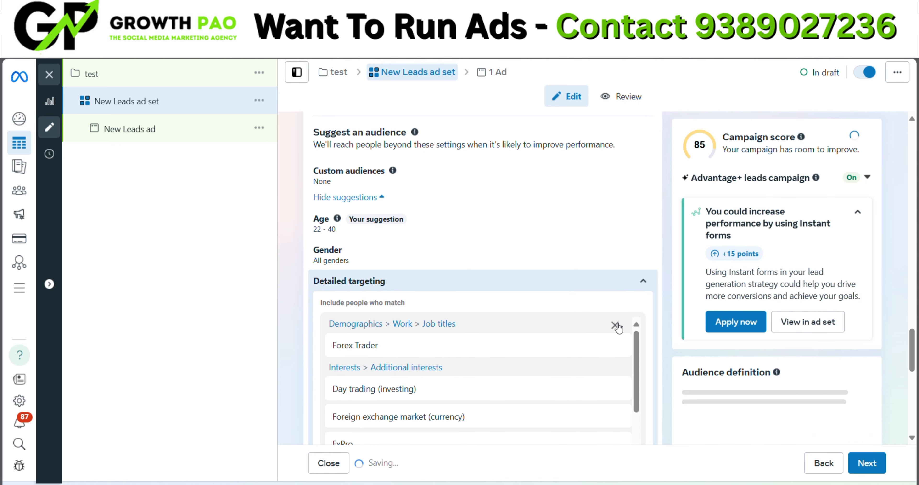
pyautogui.click(614, 324)
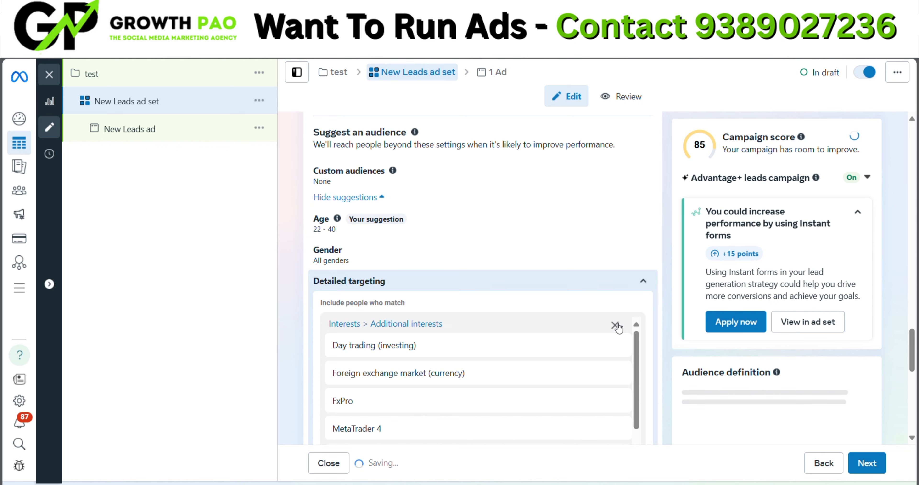
pyautogui.click(614, 325)
# - Review the India policy requirements, the expanded Advantage+ placement settings and the campaign score of the ad set
pyautogui.scroll(-4, 675, 275)
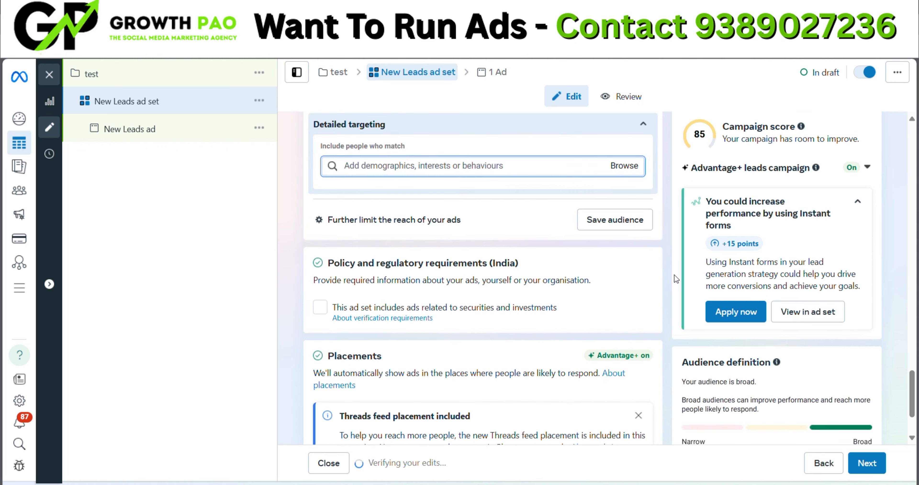
pyautogui.scroll(-1, 543, 287)
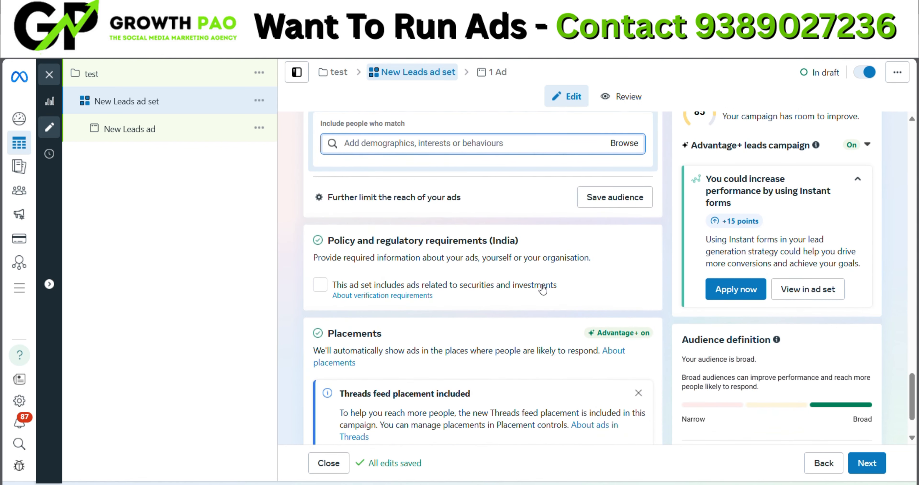
pyautogui.scroll(-2, 542, 287)
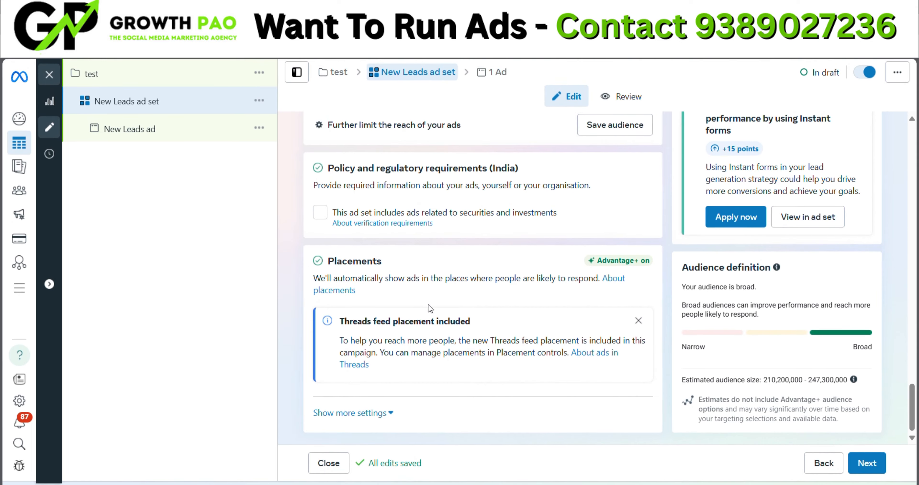
pyautogui.click(348, 413)
pyautogui.scroll(-5, 348, 417)
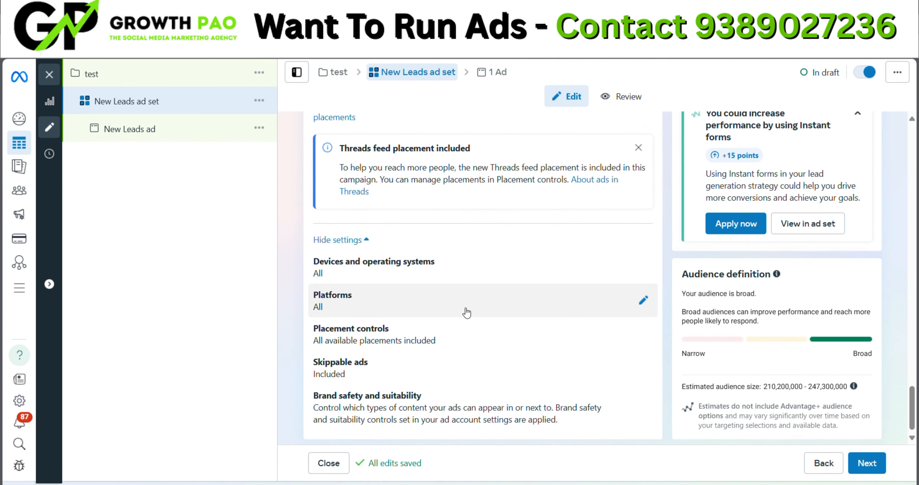
pyautogui.scroll(6, 516, 277)
pyautogui.scroll(-6, 517, 277)
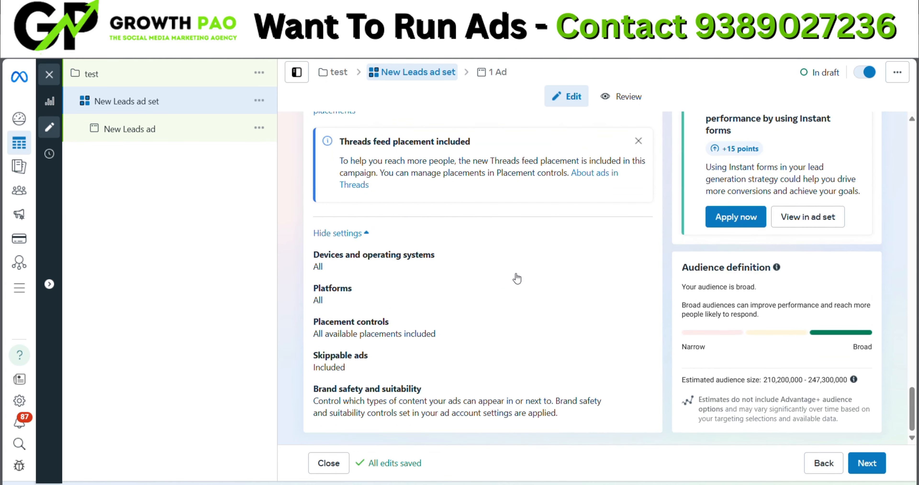
pyautogui.scroll(6, 515, 277)
pyautogui.scroll(-1, 460, 279)
pyautogui.scroll(-2, 448, 332)
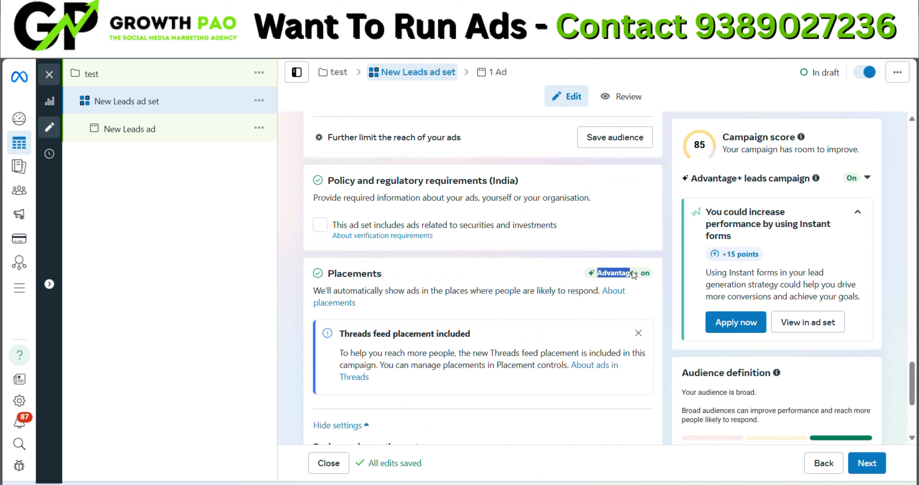
pyautogui.doubleClick(699, 145)
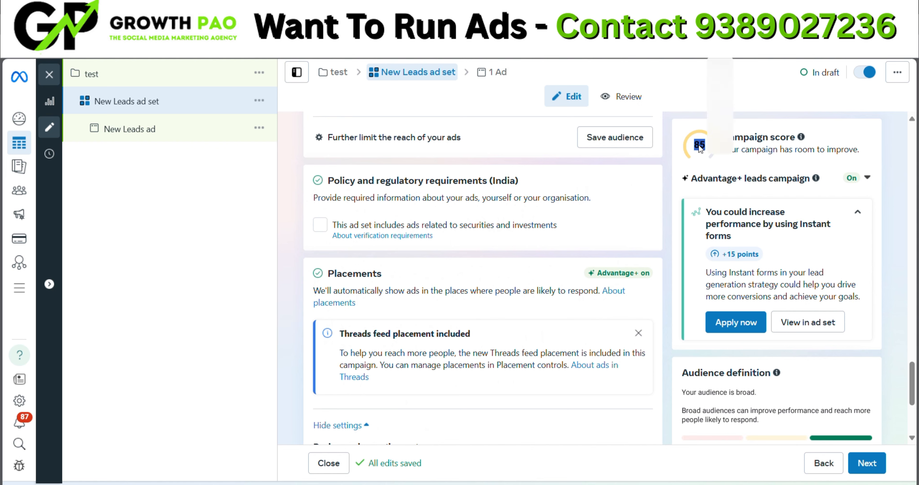
# - Open the New Leads ad and check the available Facebook Pages in its Identity section
pyautogui.click(482, 75)
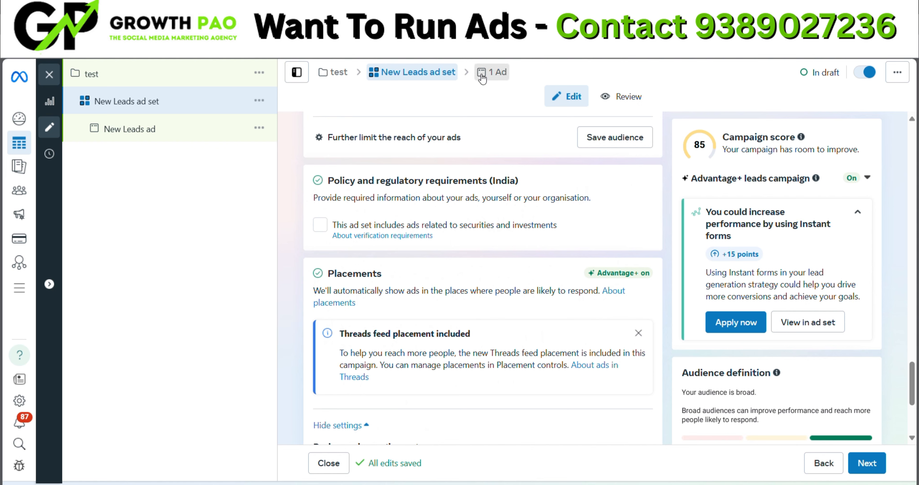
pyautogui.scroll(-2, 442, 215)
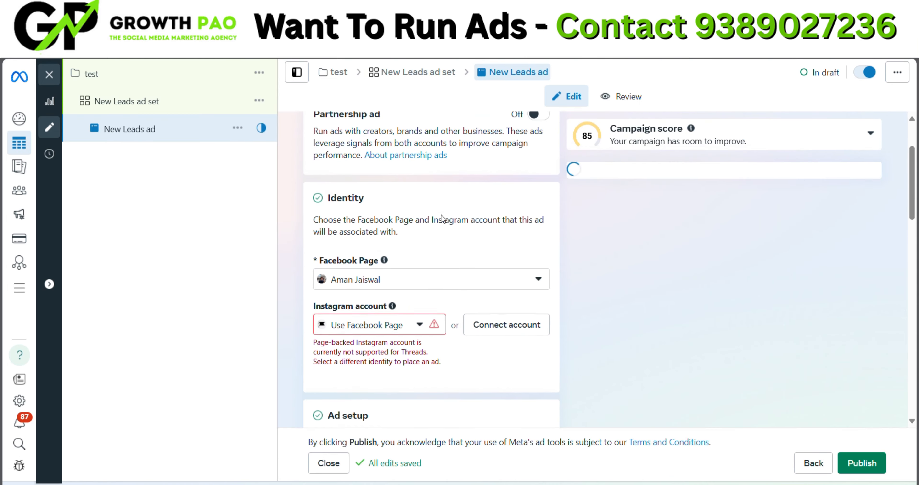
pyautogui.scroll(-2, 442, 215)
pyautogui.click(443, 220)
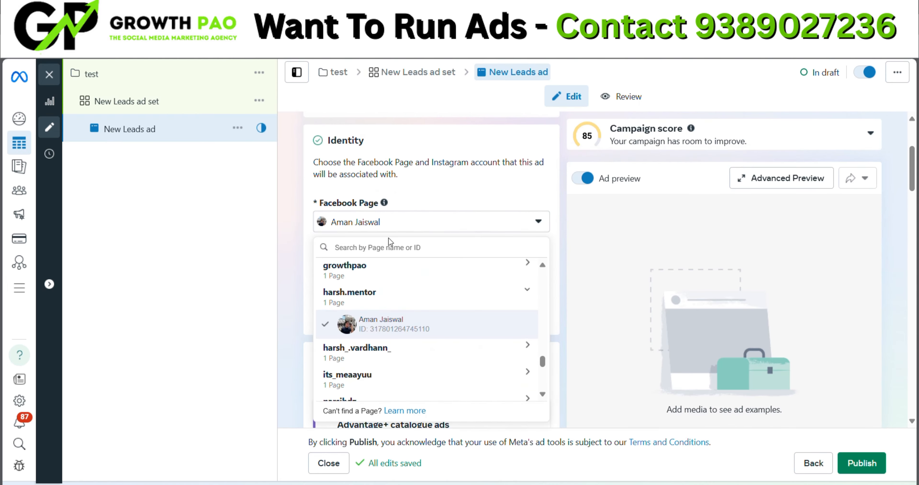
pyautogui.click(390, 232)
pyautogui.scroll(-3, 280, 268)
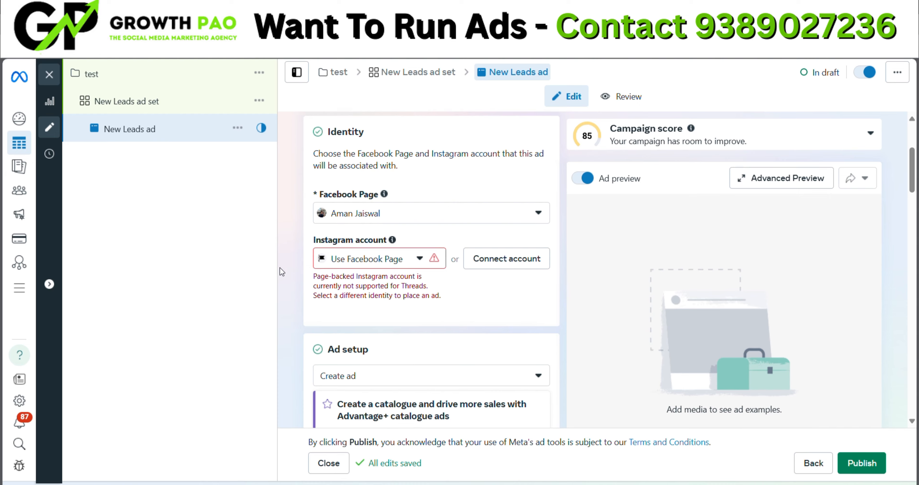
pyautogui.scroll(-6, 280, 268)
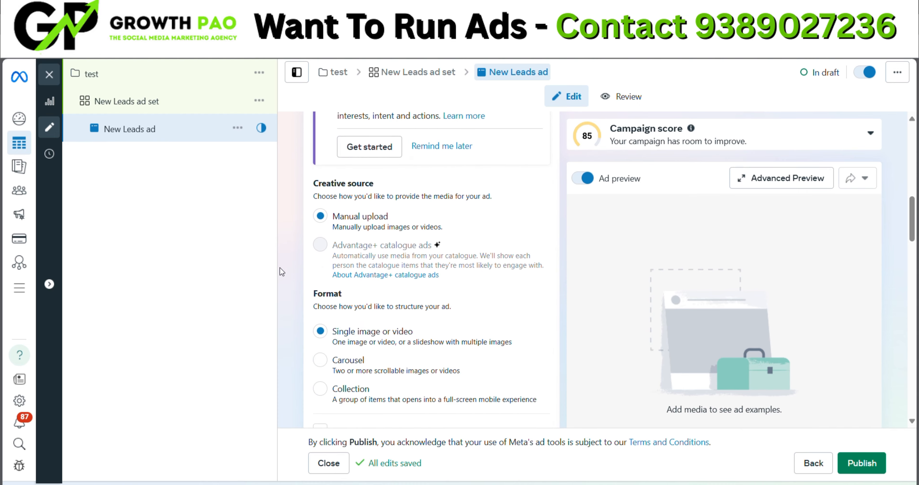
pyautogui.scroll(-6, 281, 268)
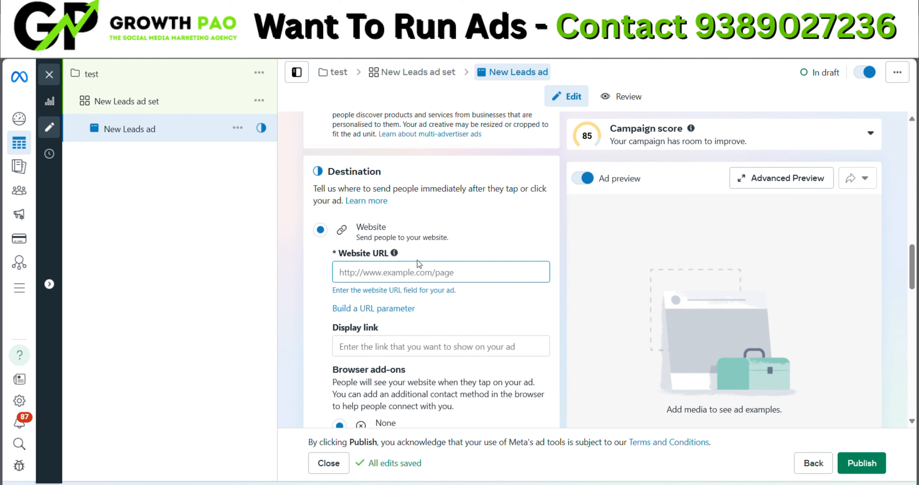
pyautogui.scroll(-2, 402, 277)
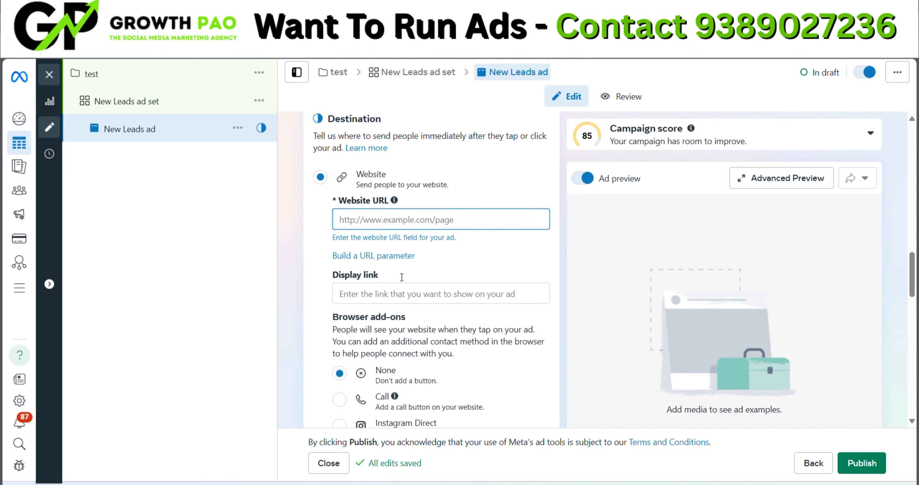
pyautogui.scroll(-2, 402, 277)
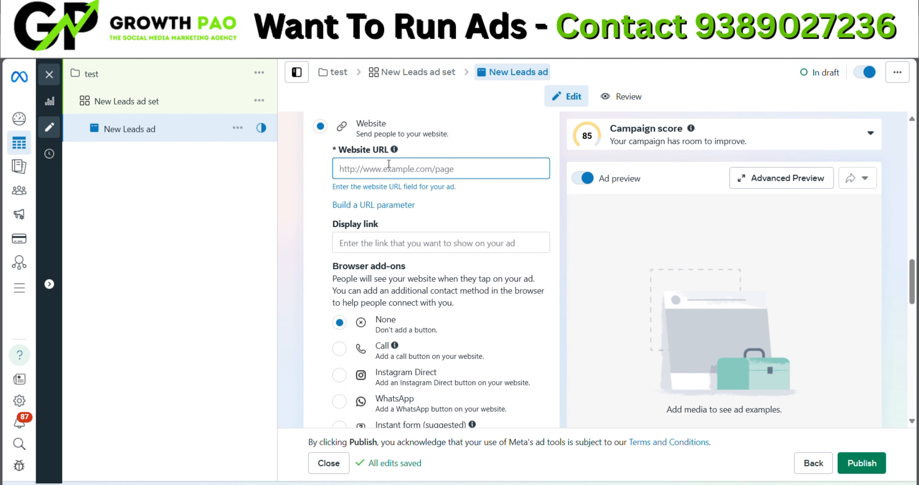
pyautogui.write('www')
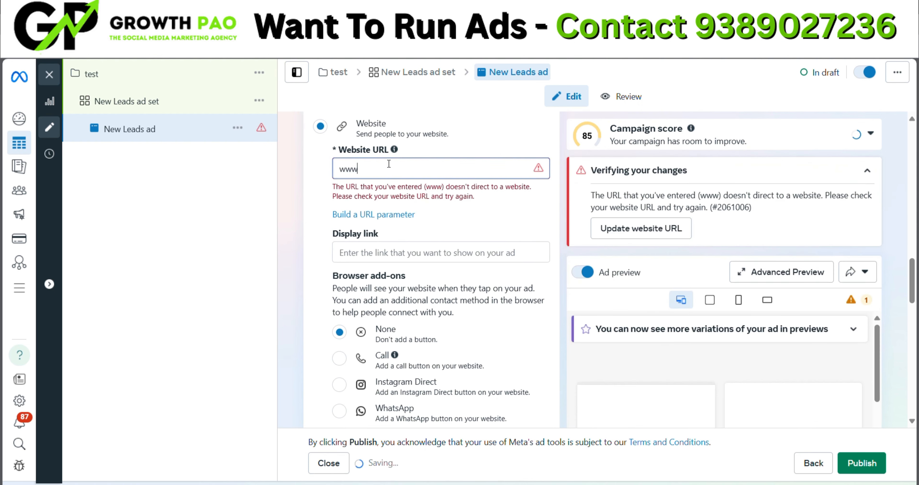
pyautogui.write('gp.in')
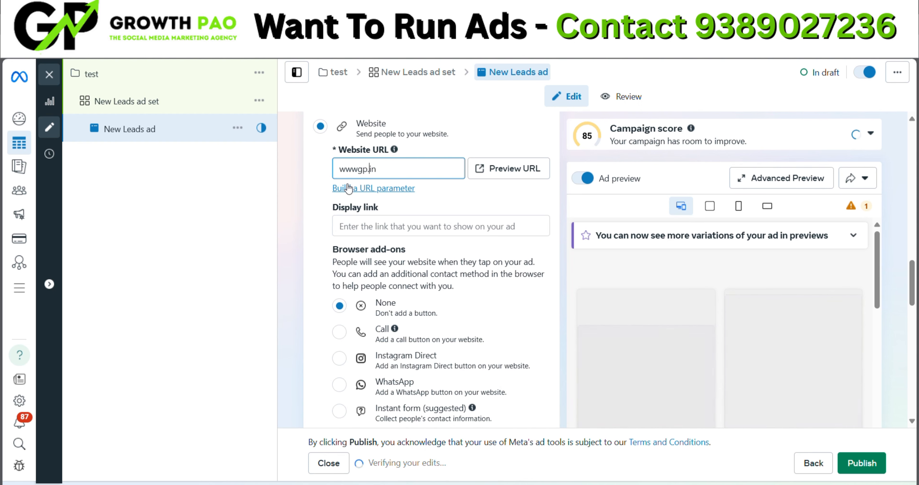
pyautogui.press('Left')
pyautogui.press('Left')
pyautogui.press('Left')
pyautogui.write('.')
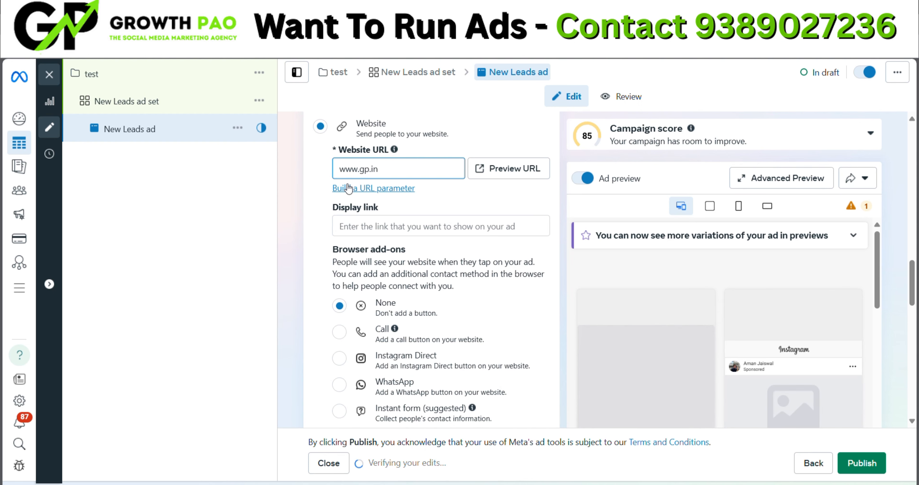
pyautogui.scroll(-2, 349, 189)
pyautogui.scroll(4, 349, 188)
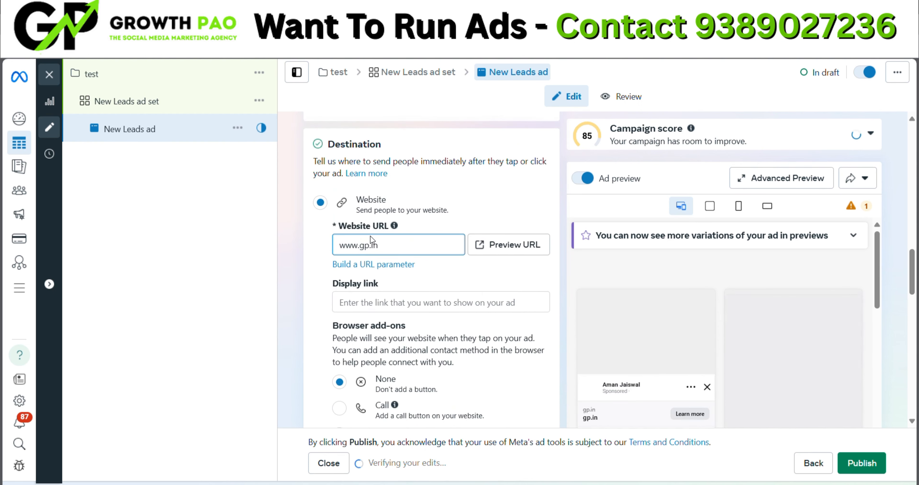
pyautogui.click(372, 239)
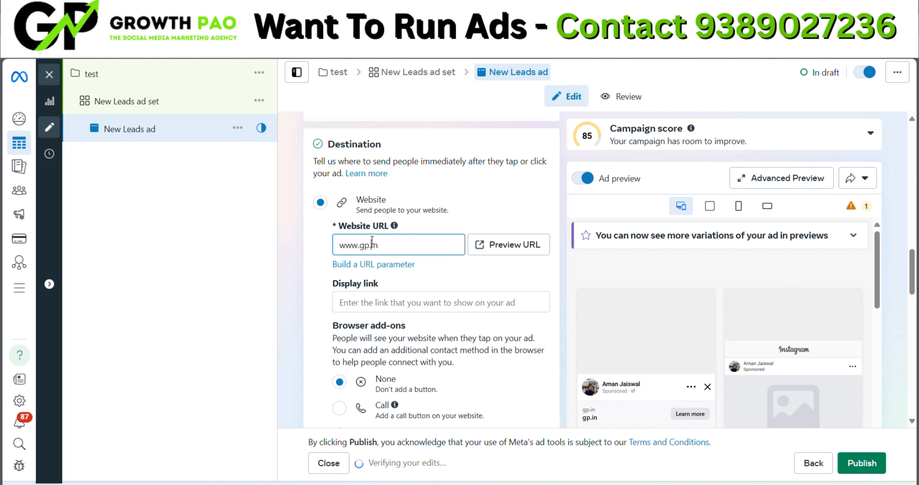
pyautogui.doubleClick(372, 239)
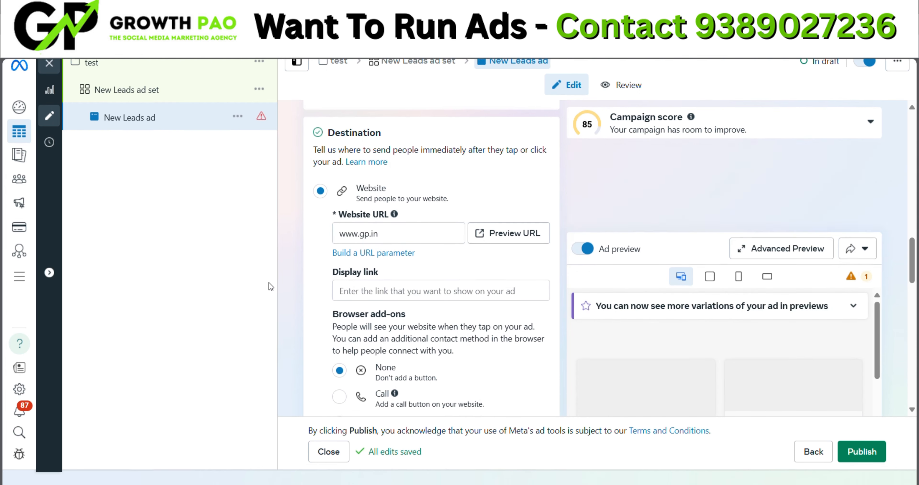
# - Open the ad's creative setup and go to its Media stage
pyautogui.scroll(-5, 320, 303)
pyautogui.scroll(-7, 320, 304)
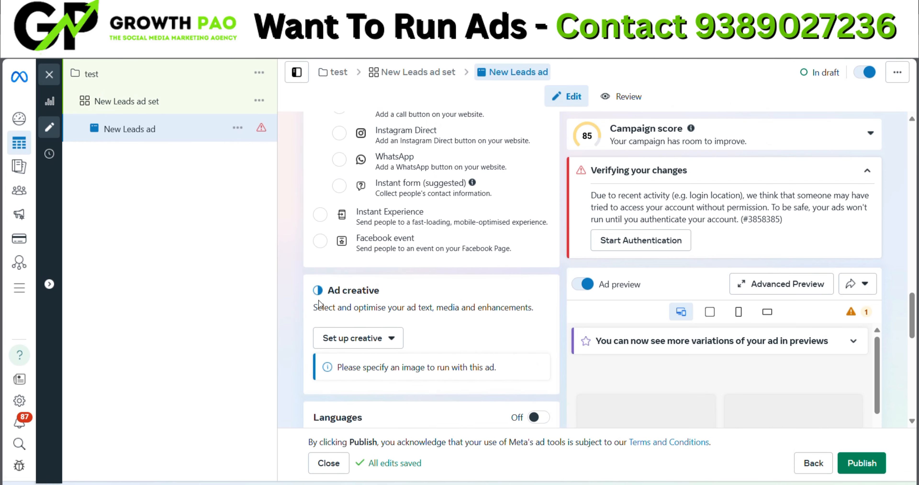
pyautogui.scroll(-2, 320, 301)
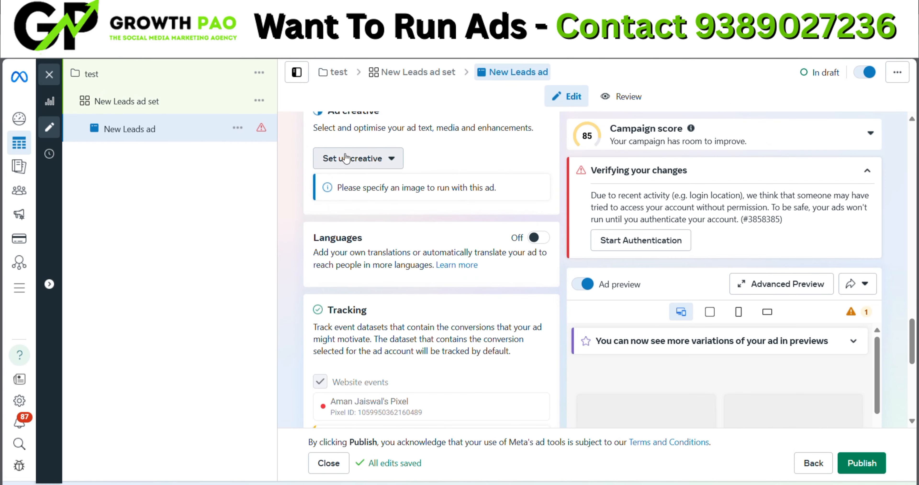
pyautogui.click(346, 159)
pyautogui.click(350, 209)
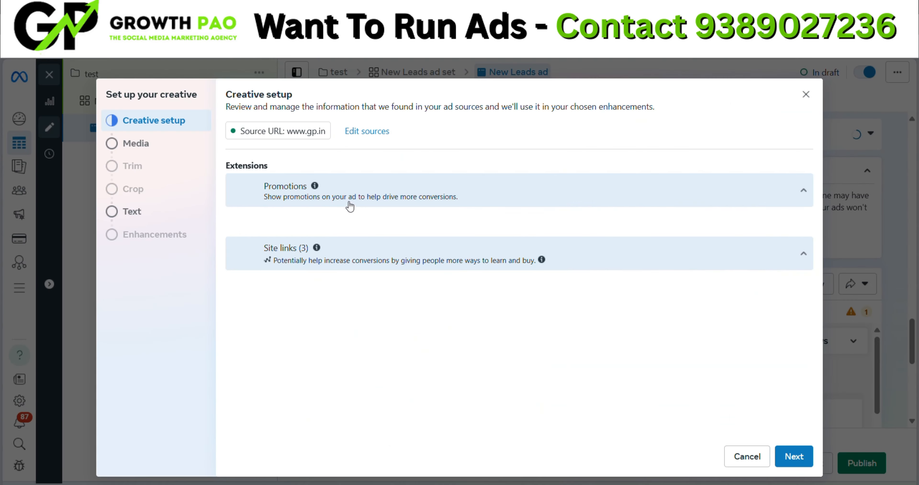
pyautogui.click(153, 154)
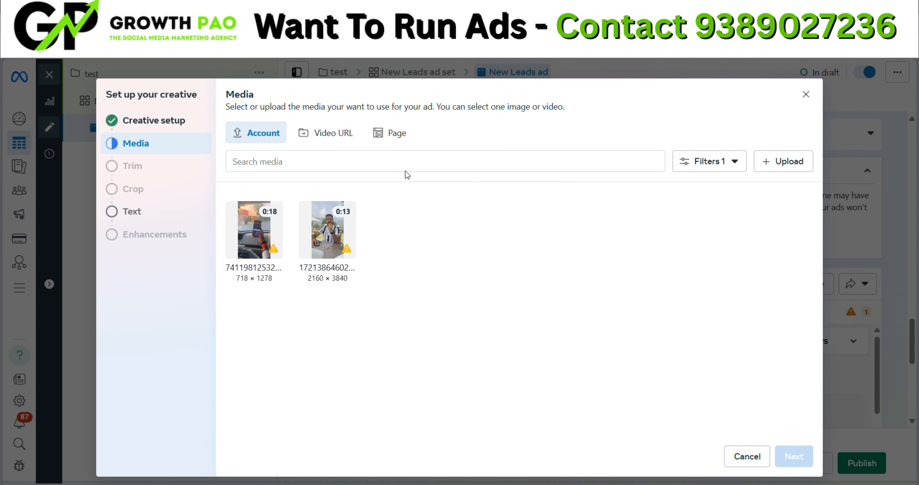
# - Browse the Downloads folder for uploadable ad videos, and leave the creative setup without choosing any media
pyautogui.click(783, 162)
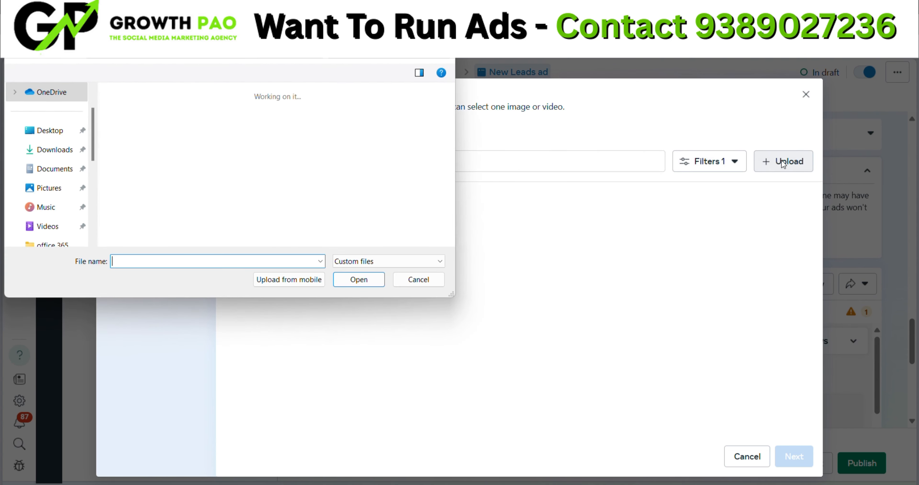
pyautogui.scroll(-3, 189, 168)
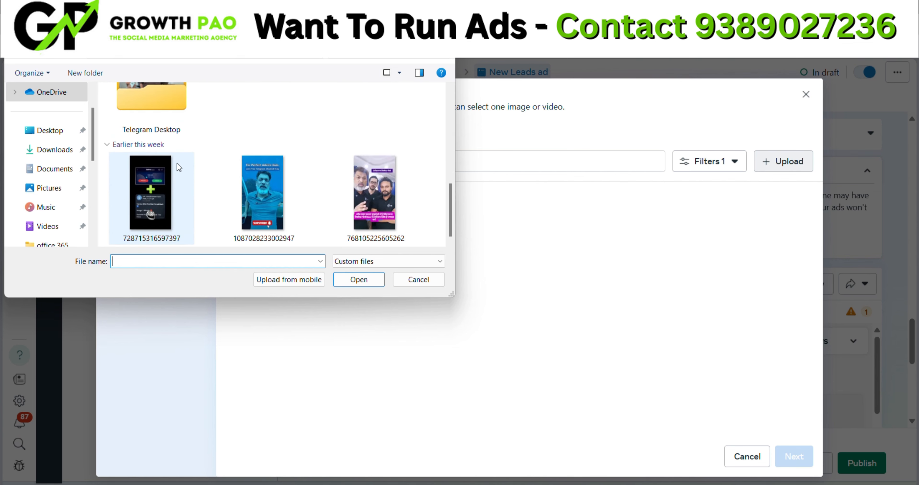
pyautogui.moveTo(312, 31); pyautogui.dragTo(318, 129)
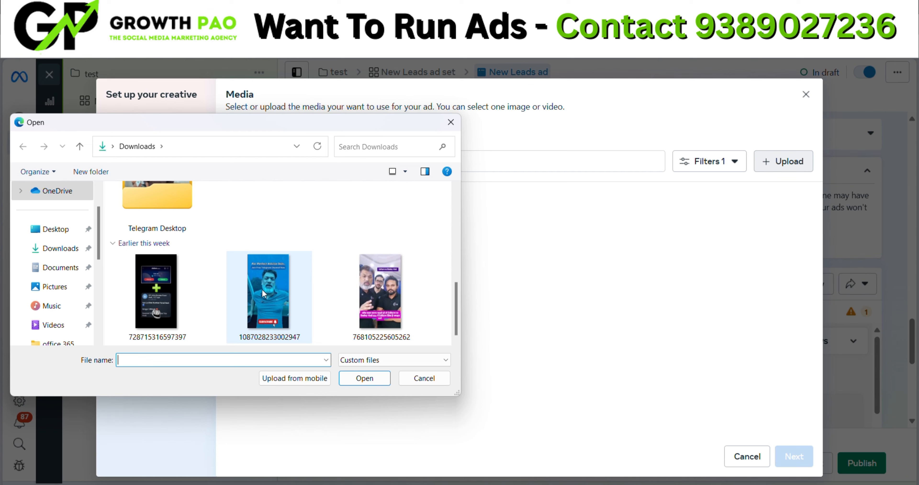
pyautogui.scroll(3, 246, 293)
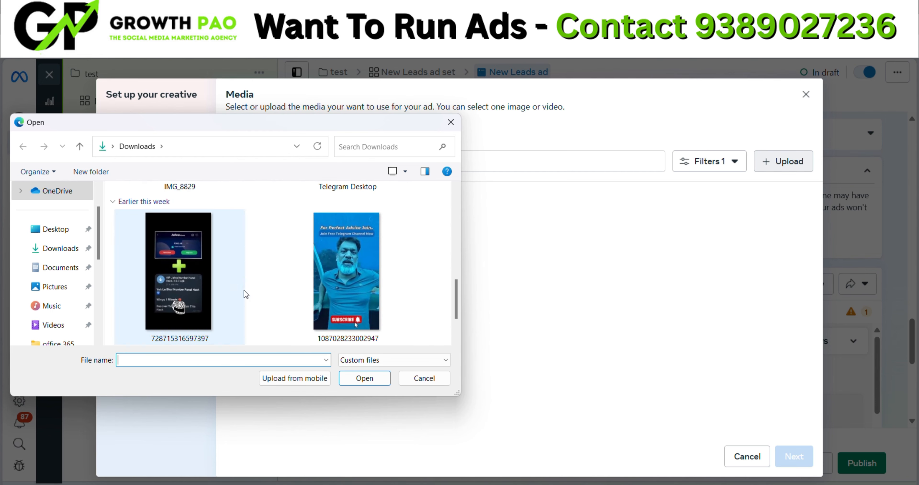
pyautogui.scroll(-4, 408, 274)
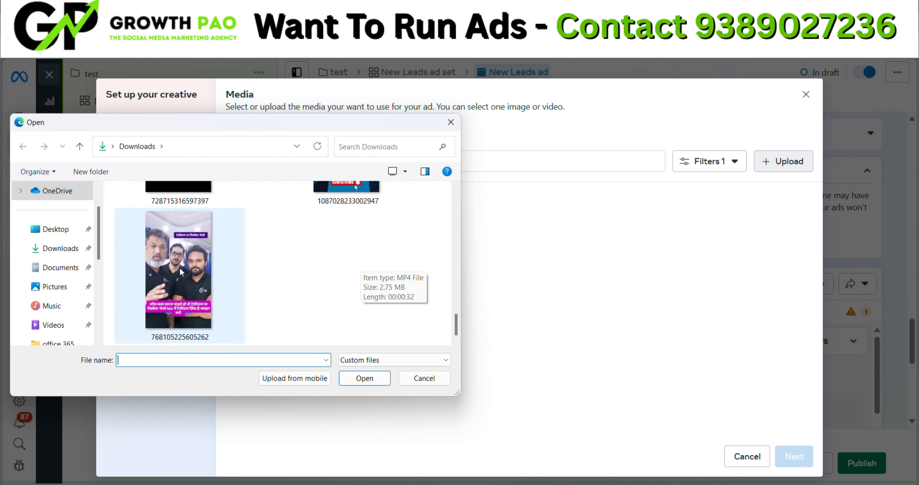
pyautogui.scroll(3, 320, 235)
pyautogui.scroll(1, 320, 234)
pyautogui.scroll(-3, 320, 235)
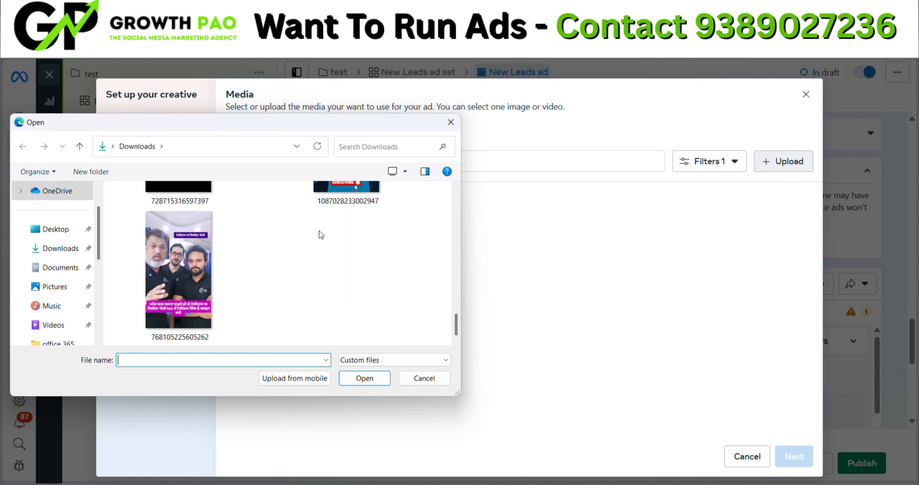
pyautogui.scroll(3, 320, 240)
pyautogui.scroll(-3, 327, 243)
pyautogui.click(416, 378)
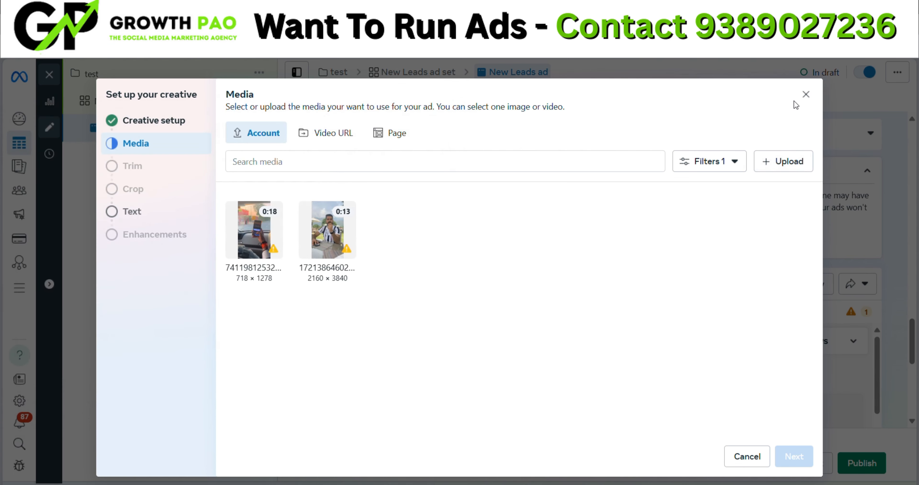
pyautogui.click(805, 94)
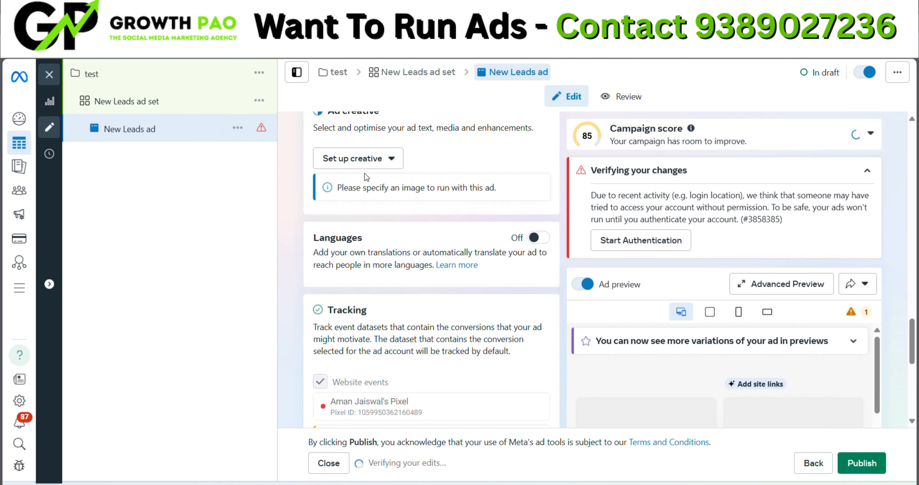
# - Review the ad's tracking and URL parameter settings, and close the editor without publishing the drafts
pyautogui.click(361, 160)
pyautogui.click(330, 284)
pyautogui.scroll(-10, 330, 282)
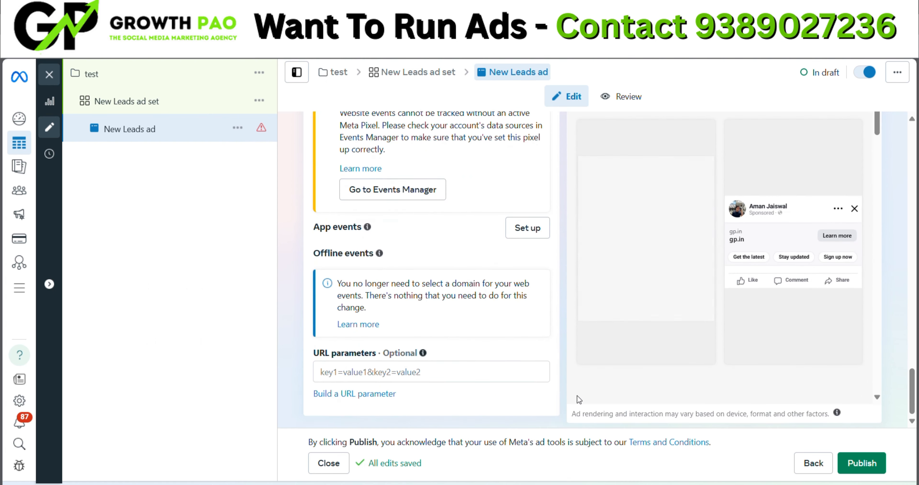
pyautogui.scroll(15, 479, 175)
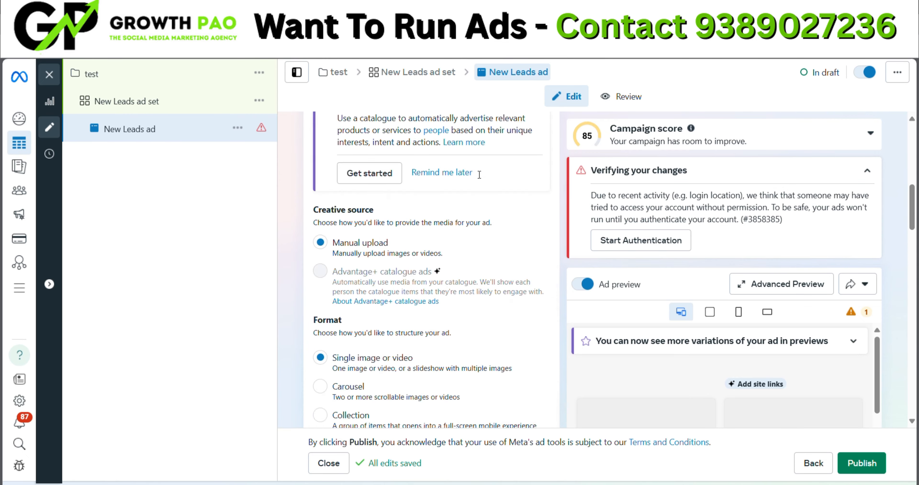
pyautogui.scroll(5, 479, 175)
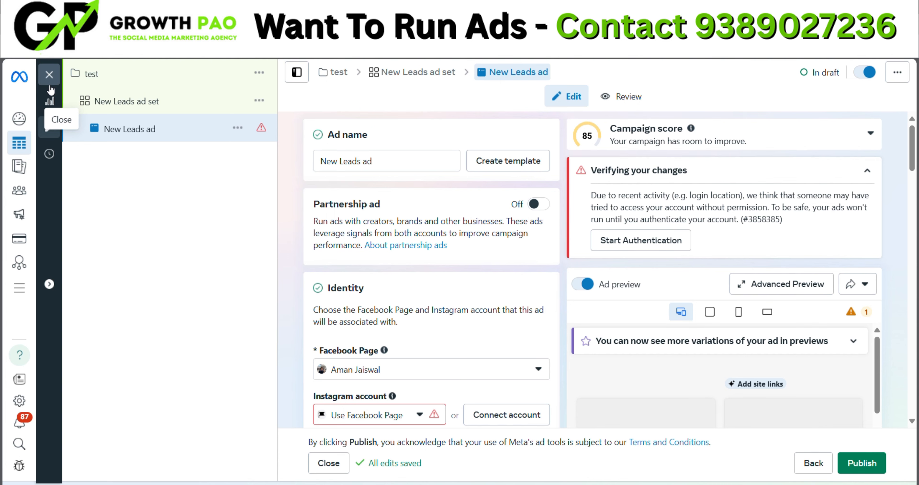
pyautogui.click(48, 76)
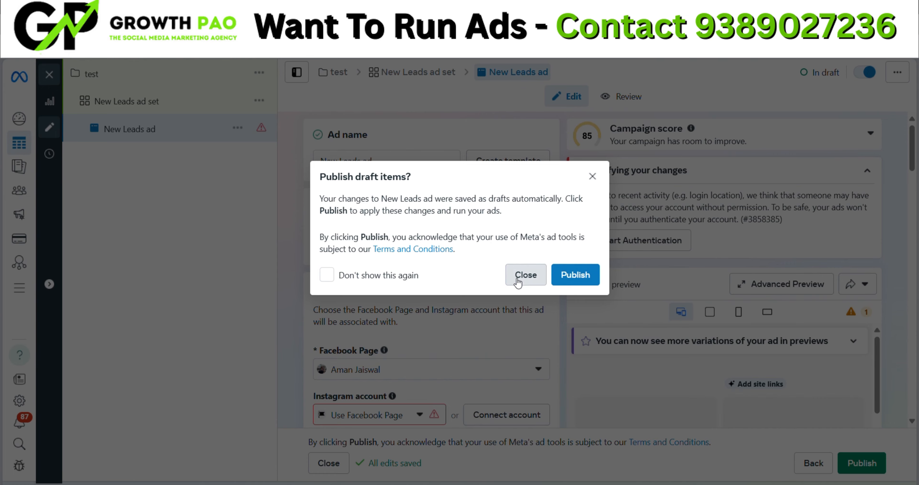
pyautogui.click(520, 280)
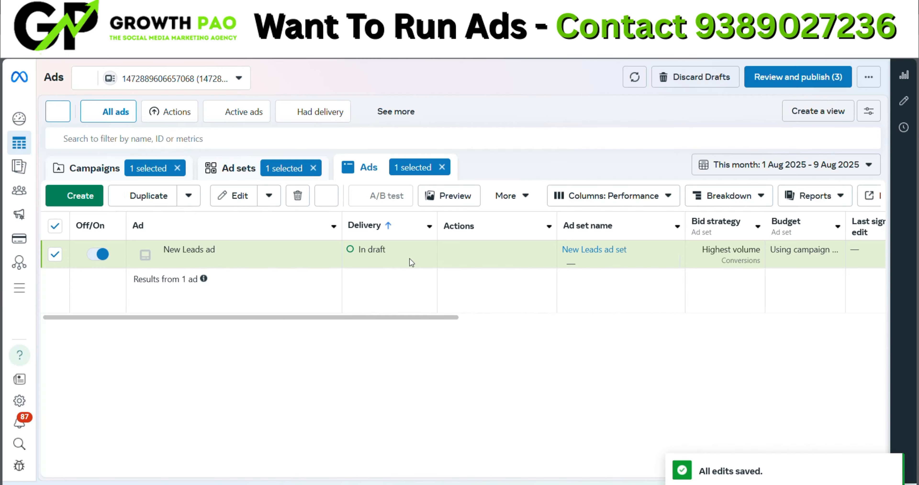
# - Clear the ad, ad set and campaign selections and return to the campaigns list
pyautogui.click(441, 167)
pyautogui.click(313, 168)
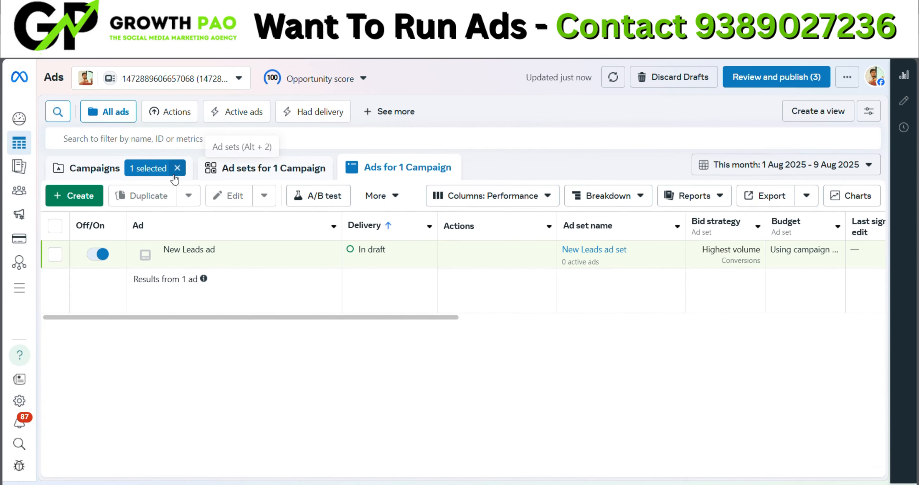
pyautogui.click(177, 168)
pyautogui.click(109, 169)
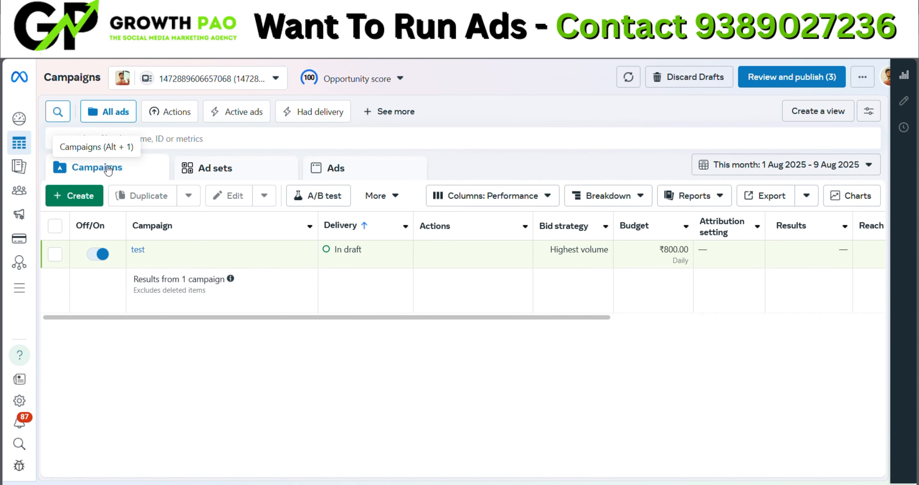